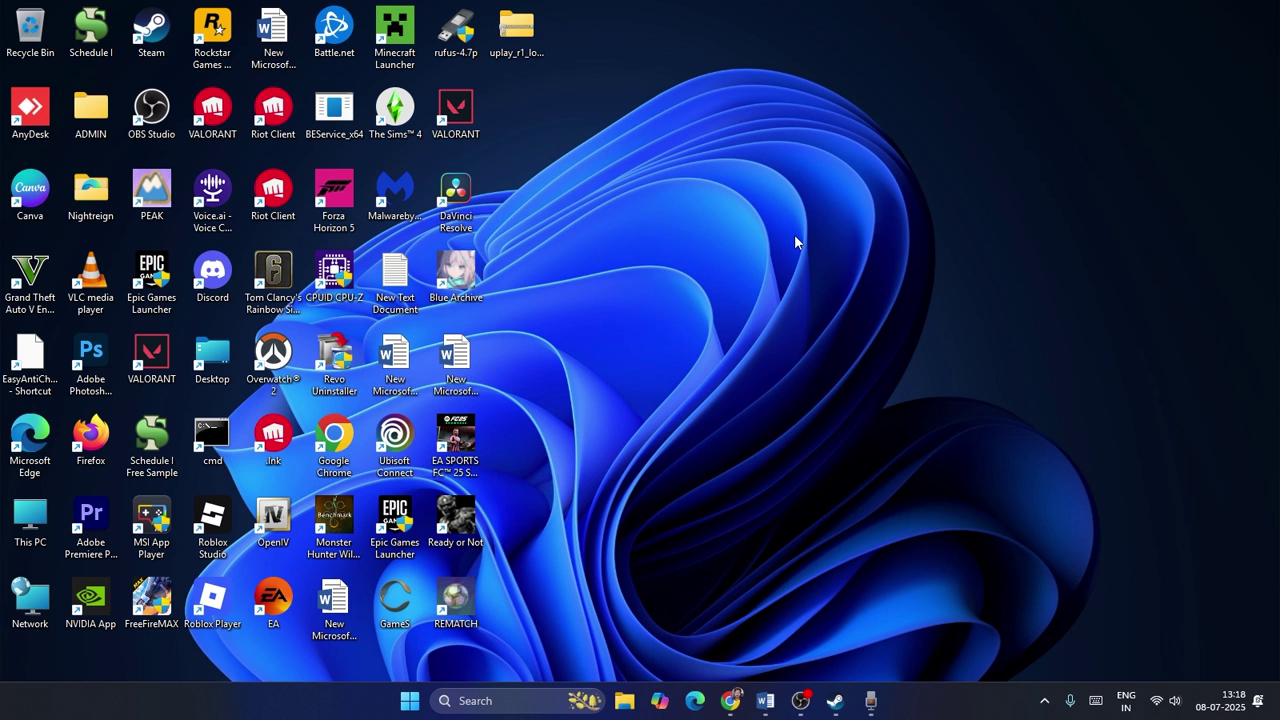
Launch Microsoft Store from Windows search and maximize its window.
click(471, 702)
text(s)
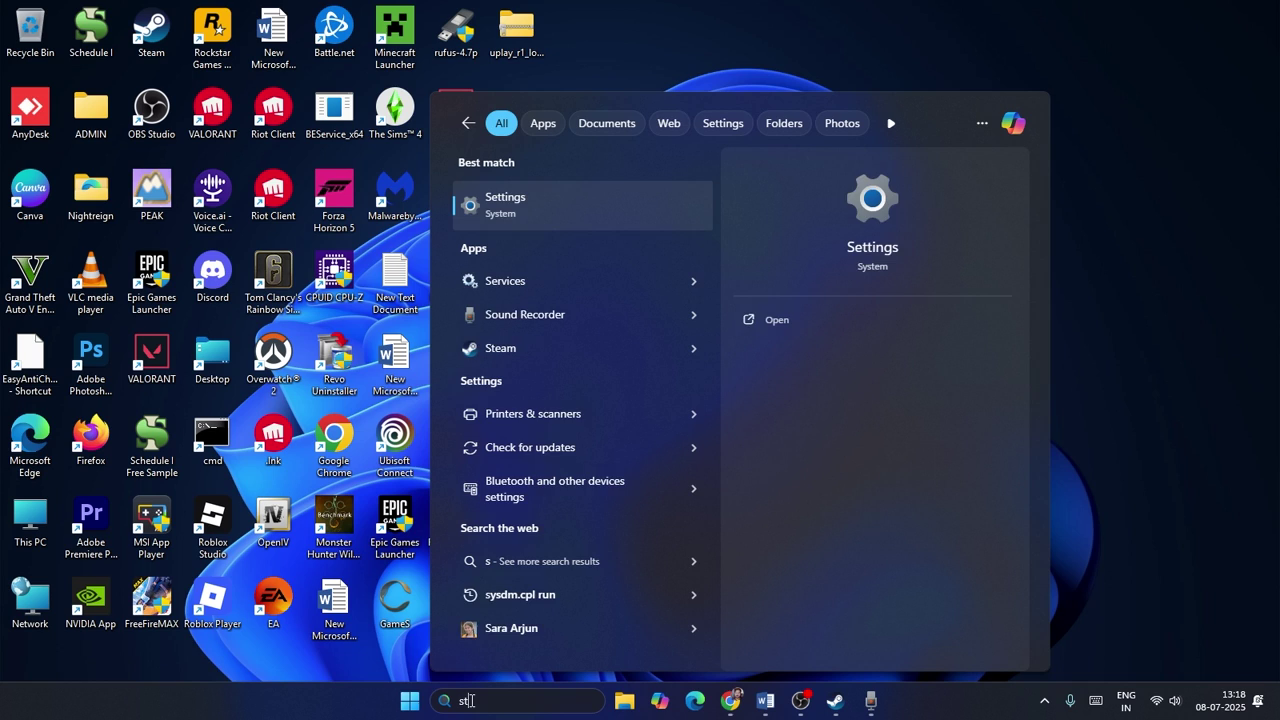
text(tore)
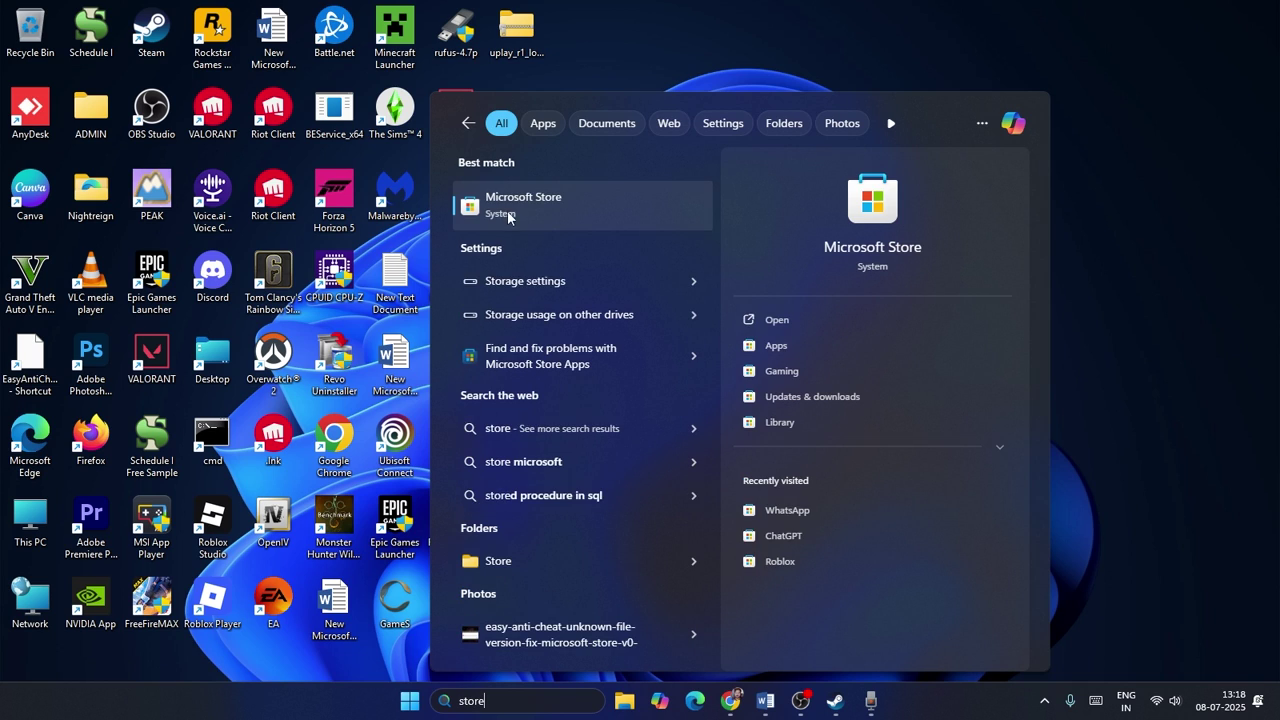
click(510, 207)
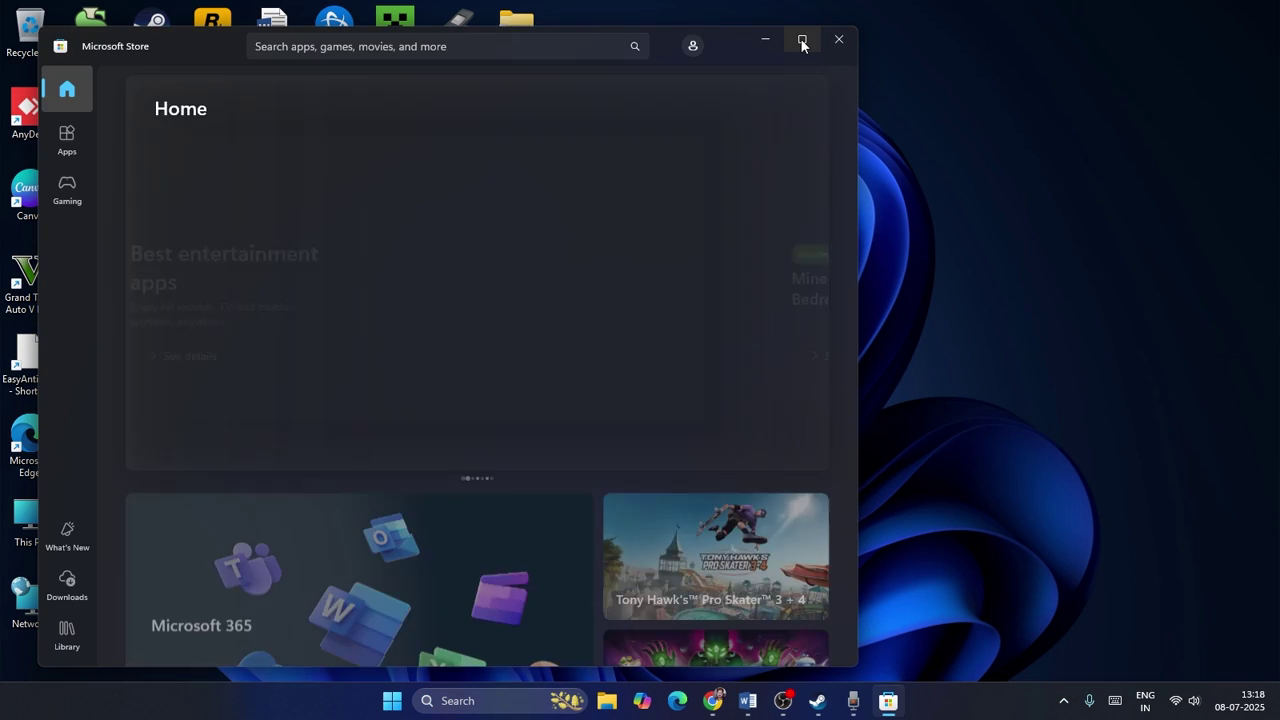
click(801, 39)
Search the Store for 'xbox' and open the Xbox app's product page.
click(463, 20)
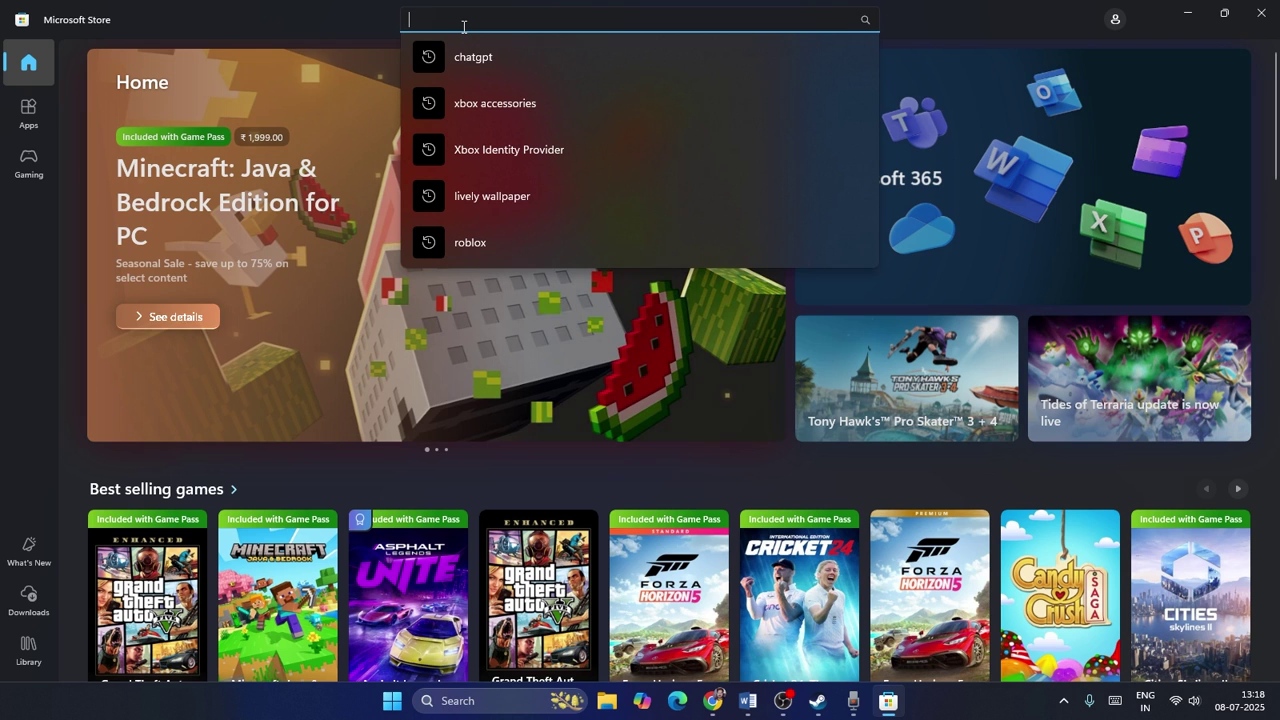
text(xbox)
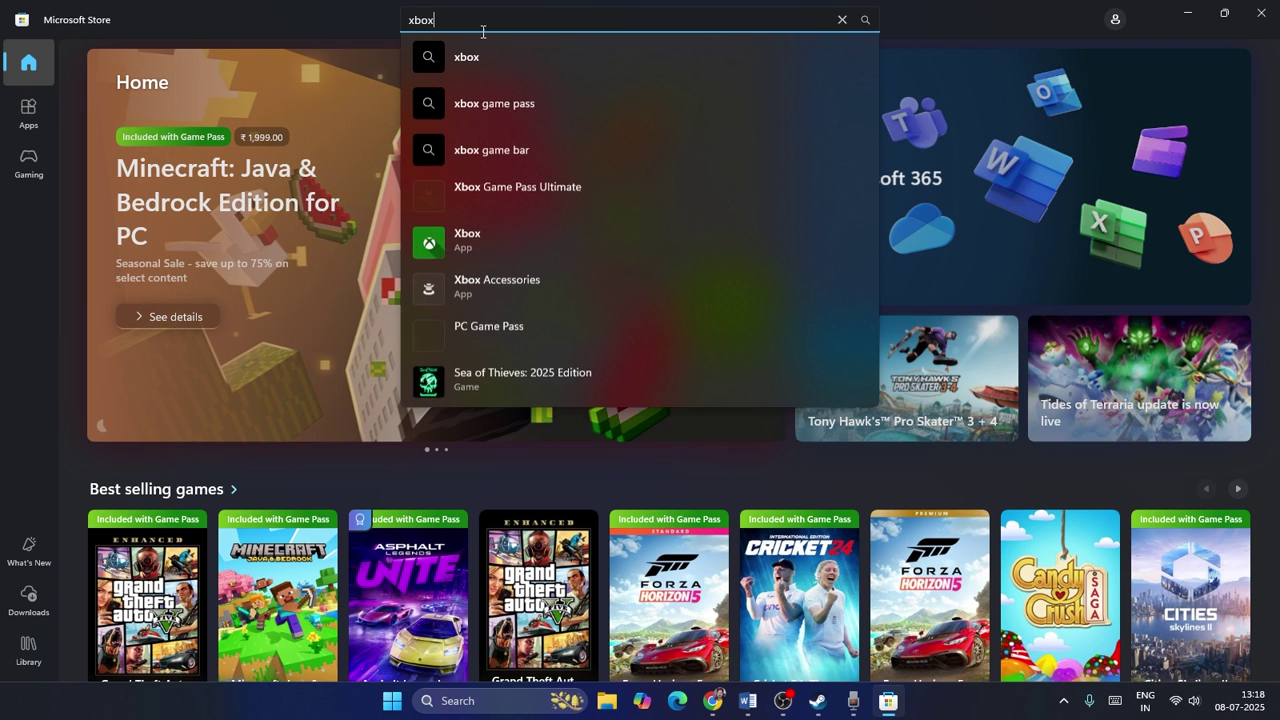
key(Return)
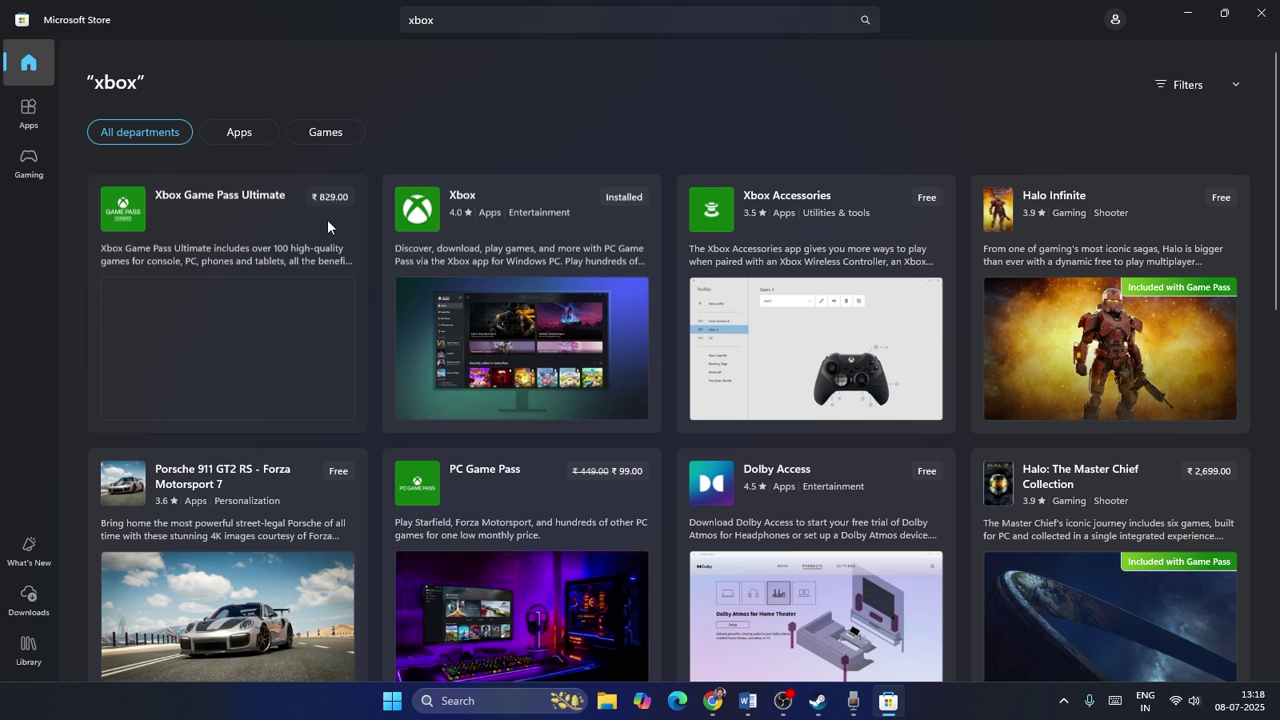
click(481, 188)
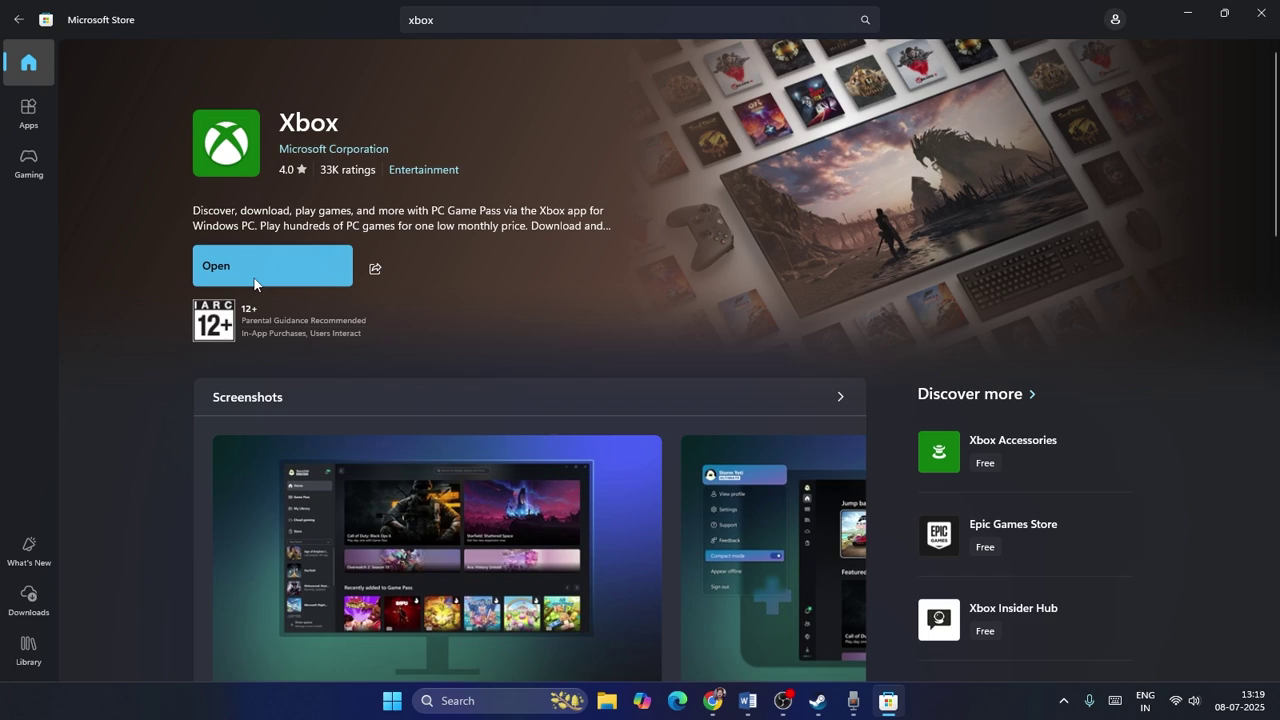
Launch the installed Xbox app, then close it and minimize Steam and Microsoft Store.
click(209, 268)
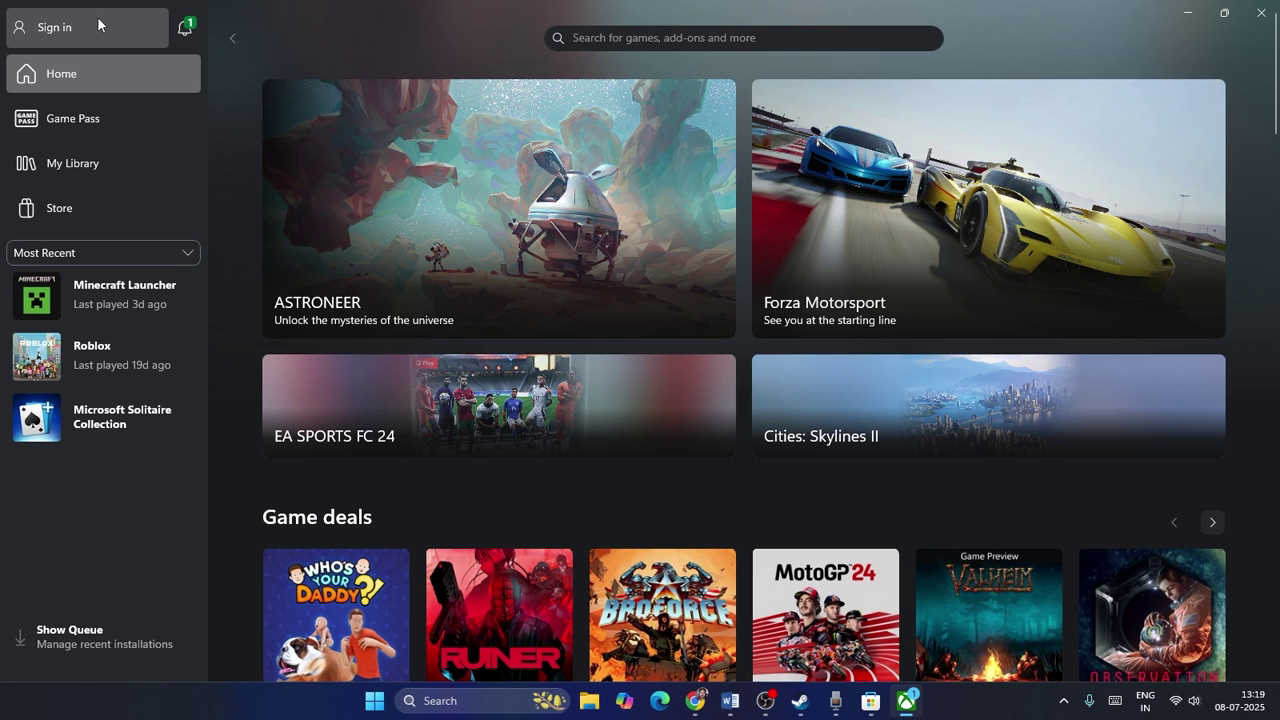
click(800, 701)
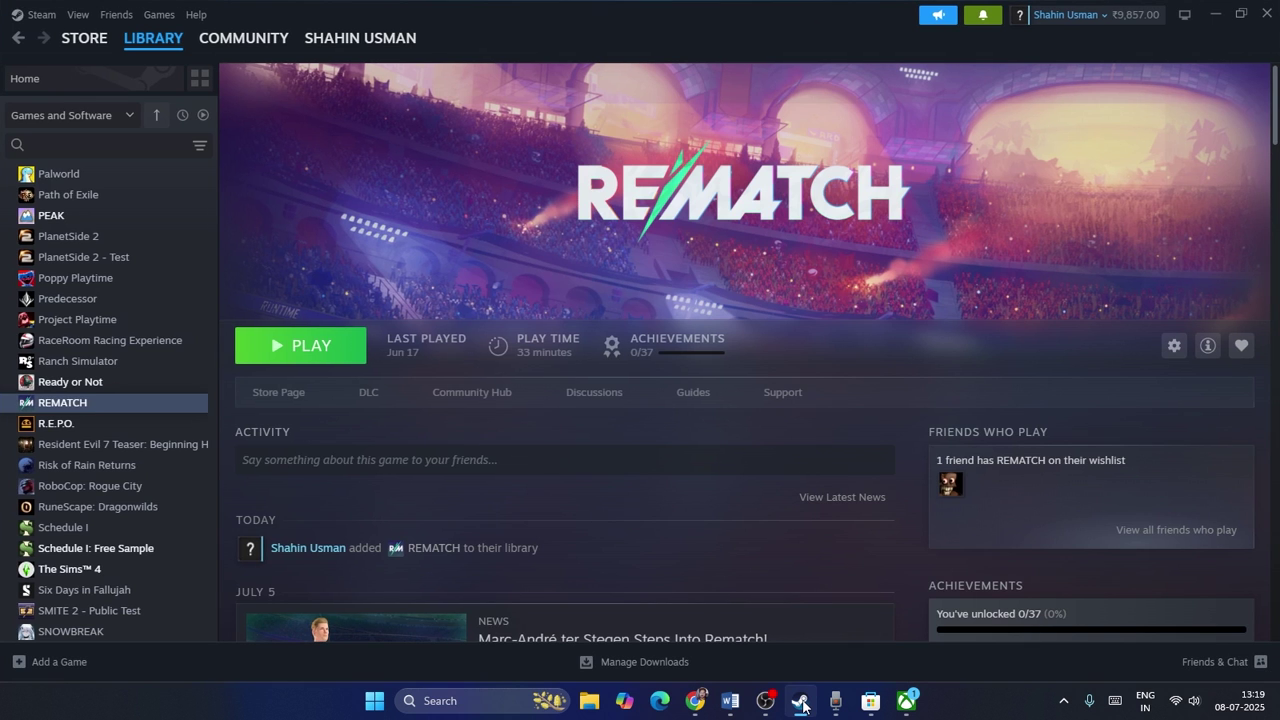
click(1214, 14)
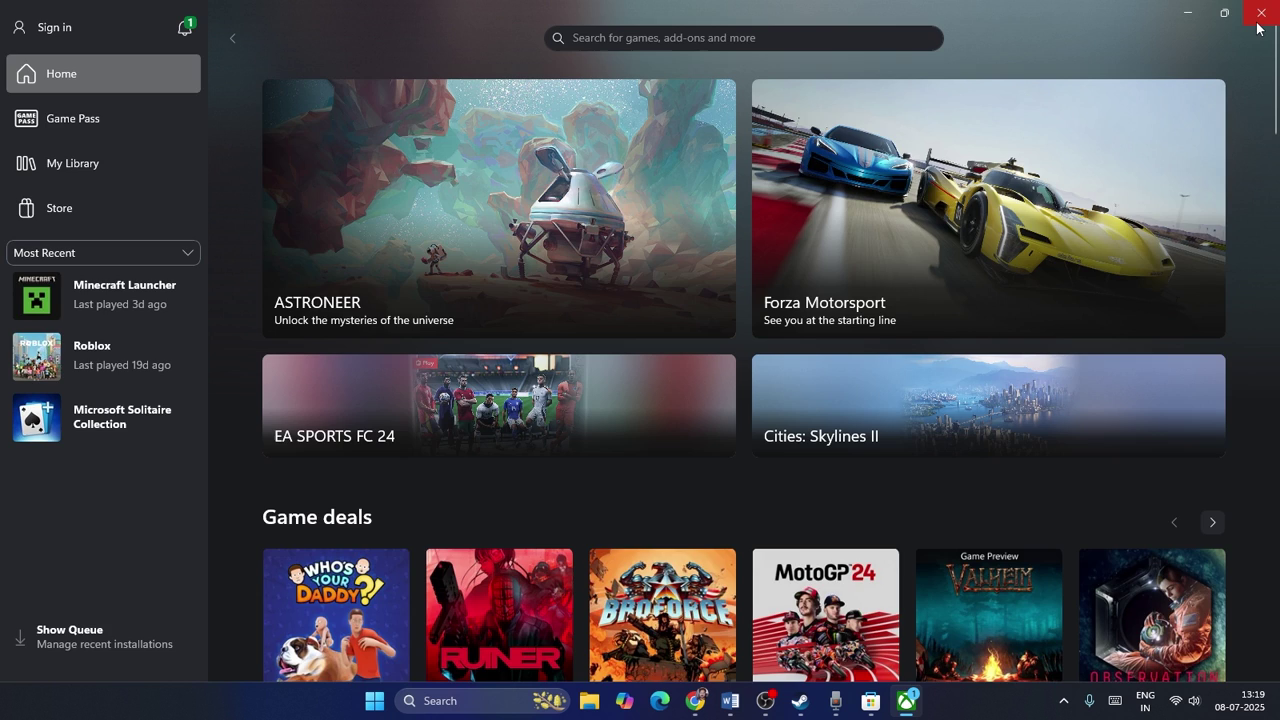
click(1261, 13)
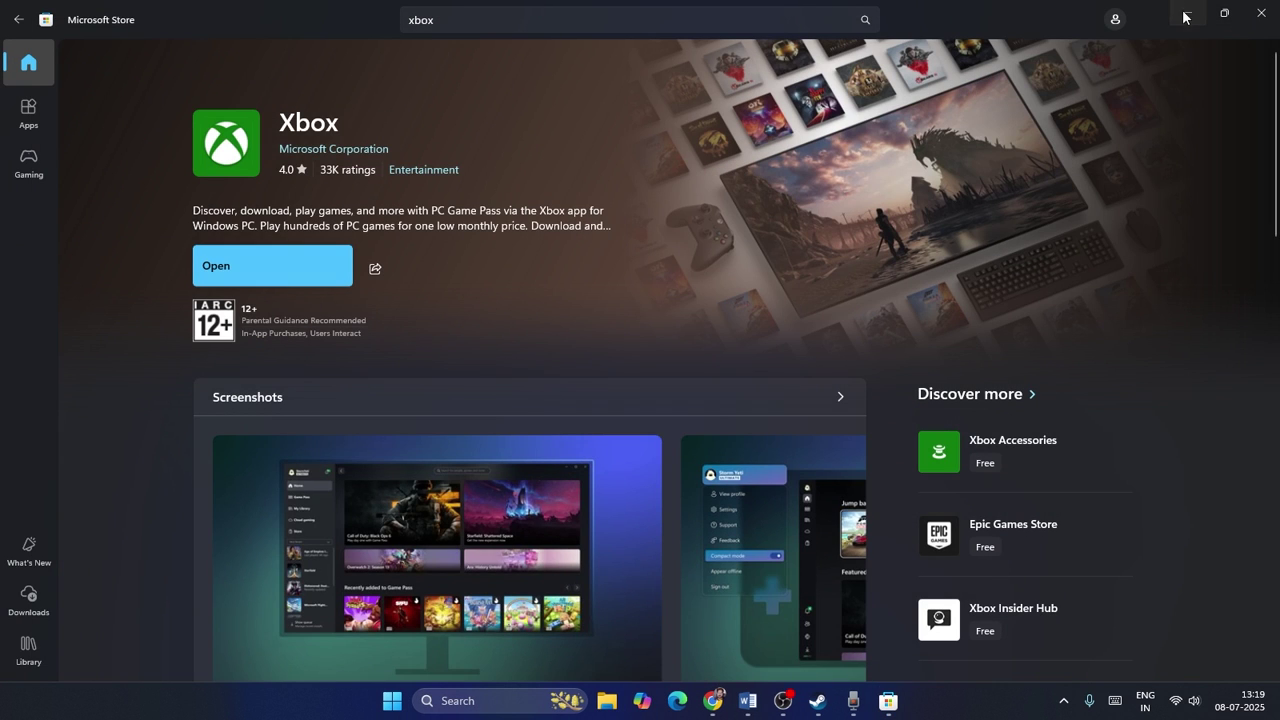
click(1187, 13)
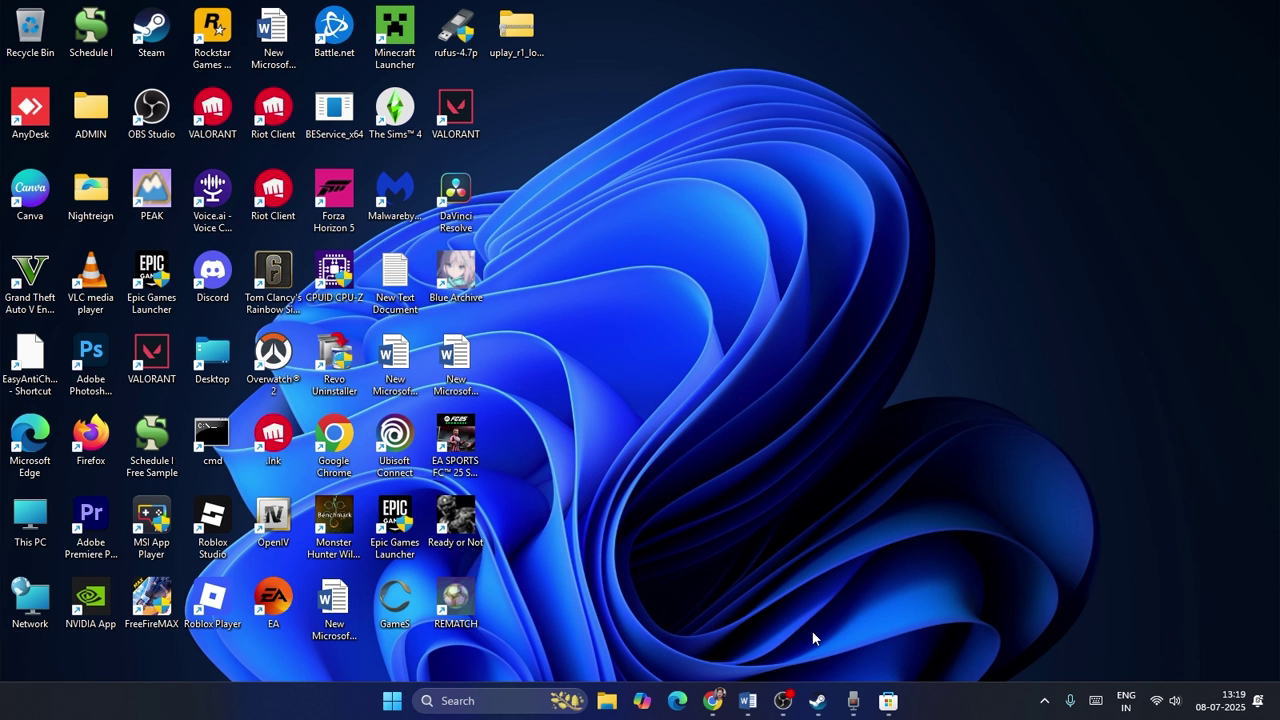
Bring Steam back onto its REMATCH library page.
click(817, 700)
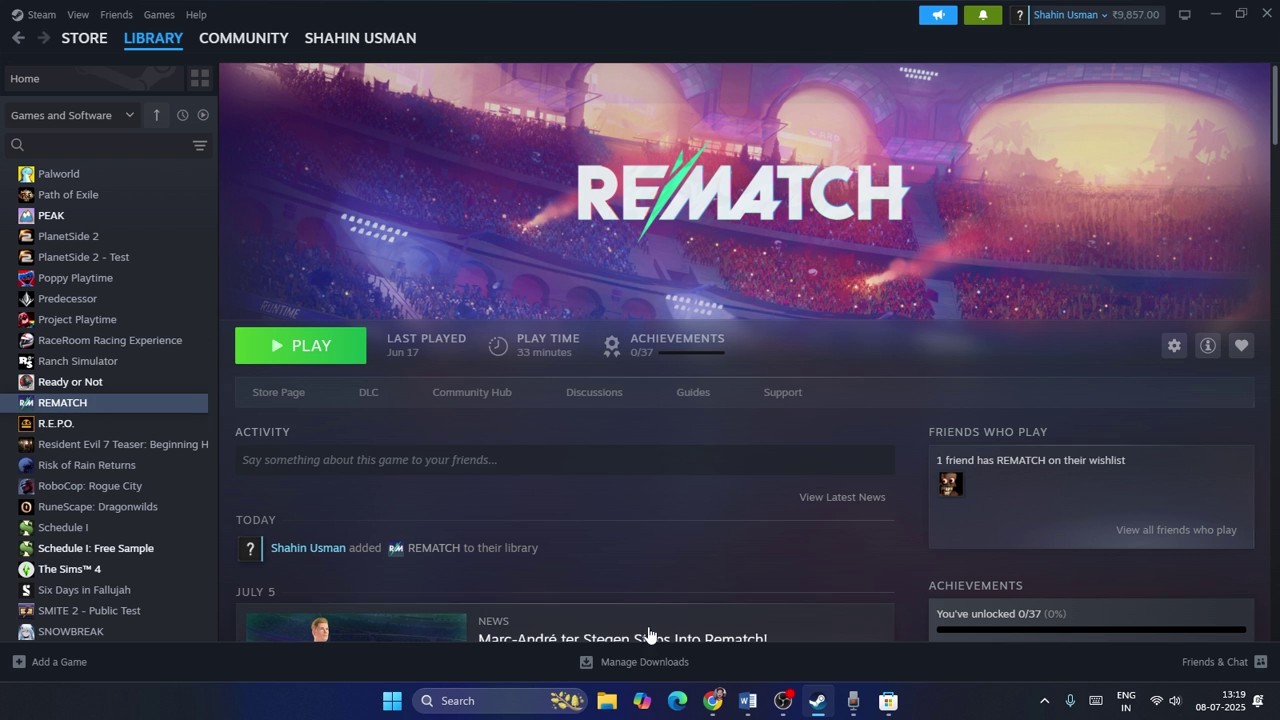
Copy all 11 items in D:\SteamLibrary\steamapps\common\Rematch.
click(608, 701)
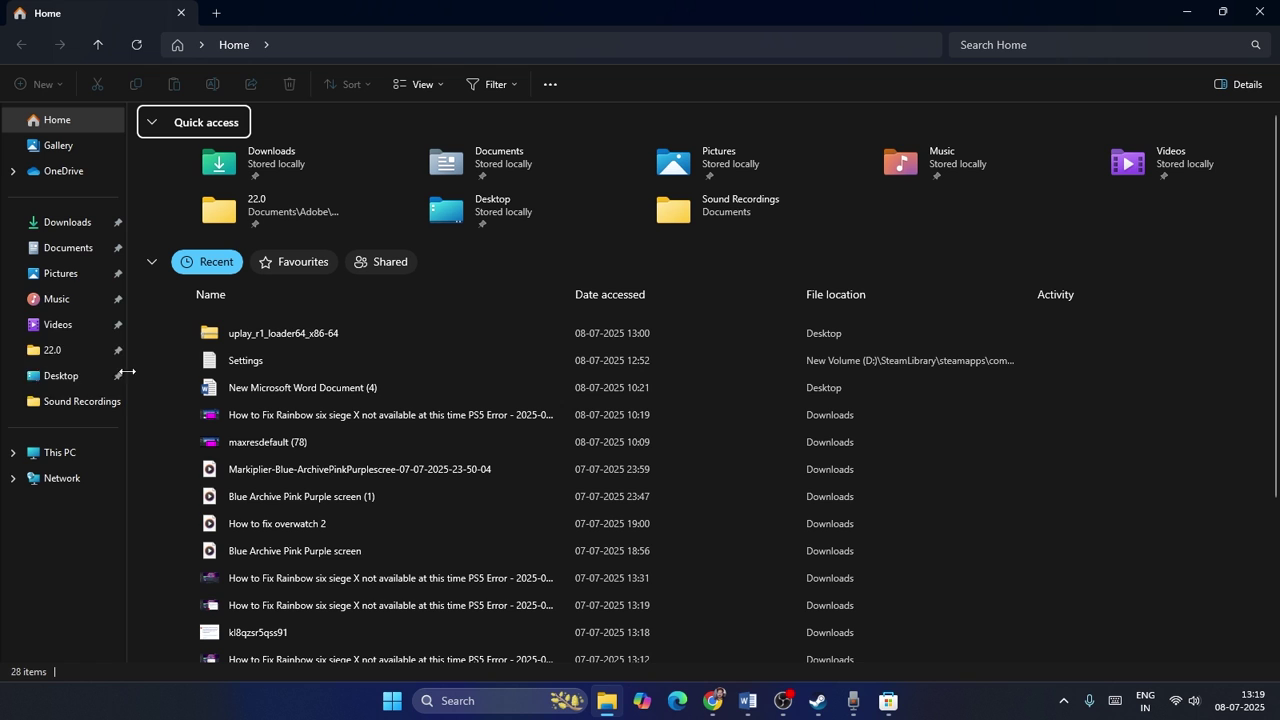
click(75, 452)
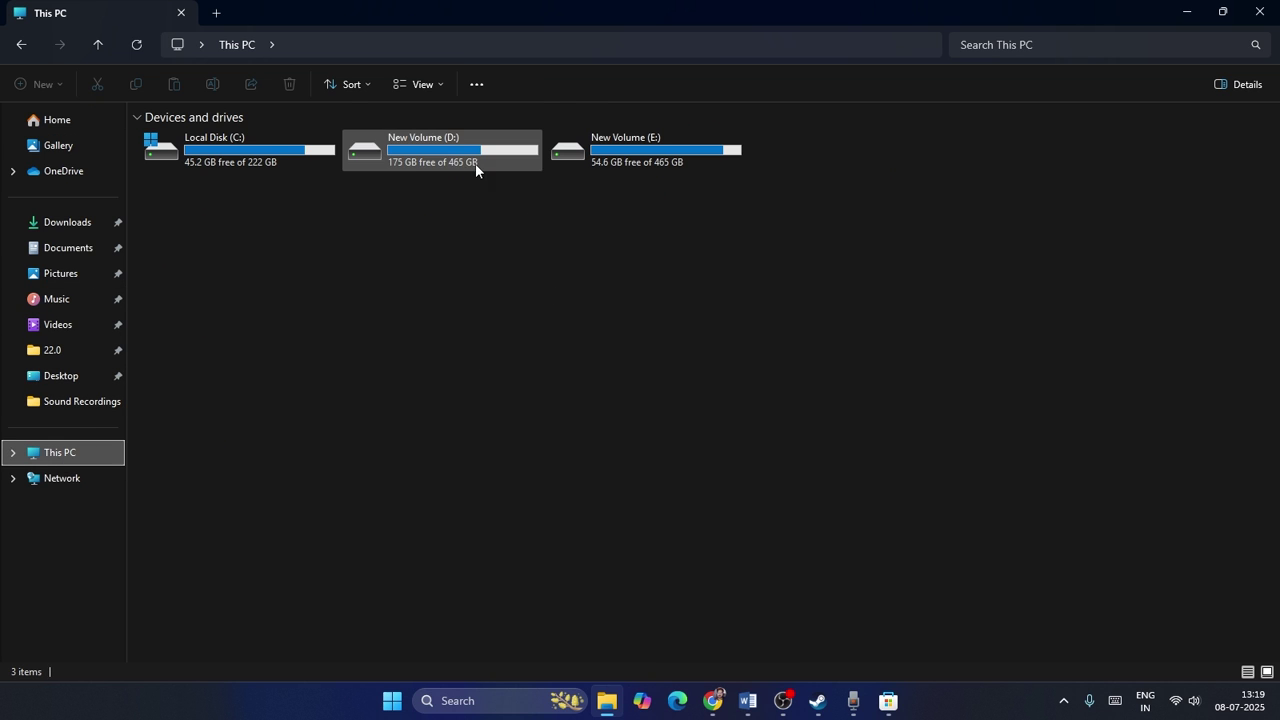
double_click(474, 162)
double_click(198, 226)
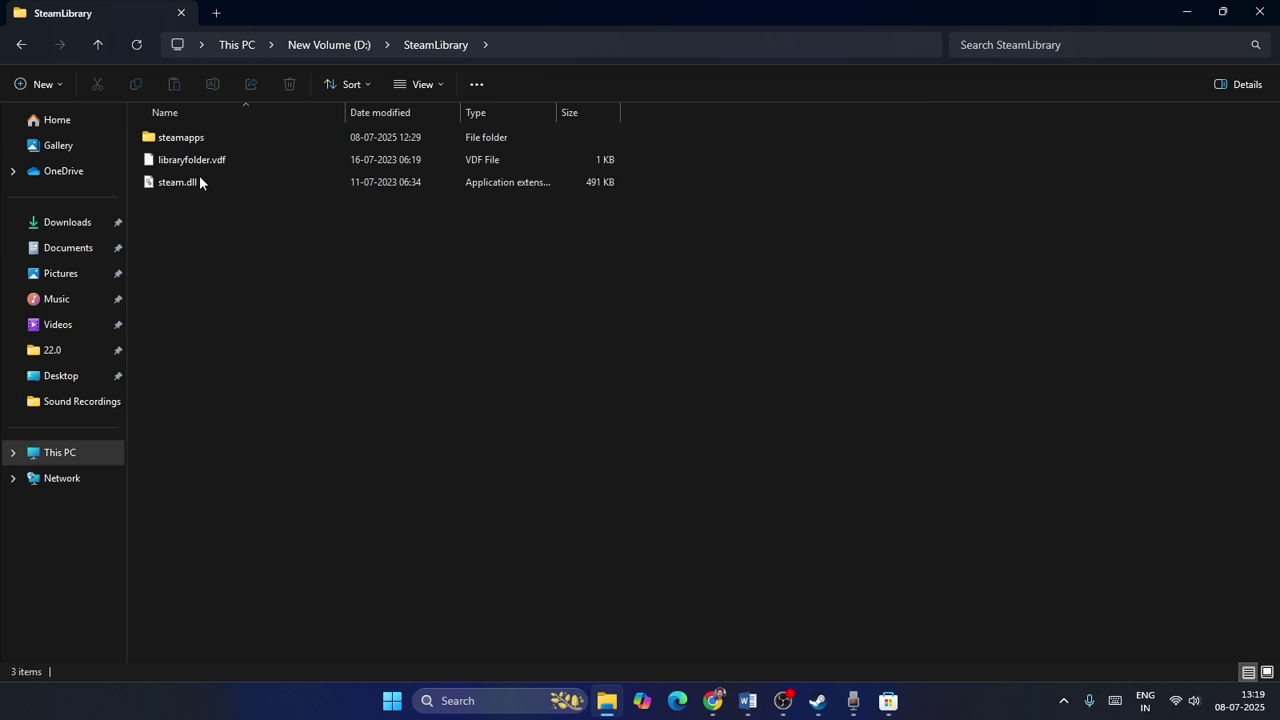
double_click(195, 142)
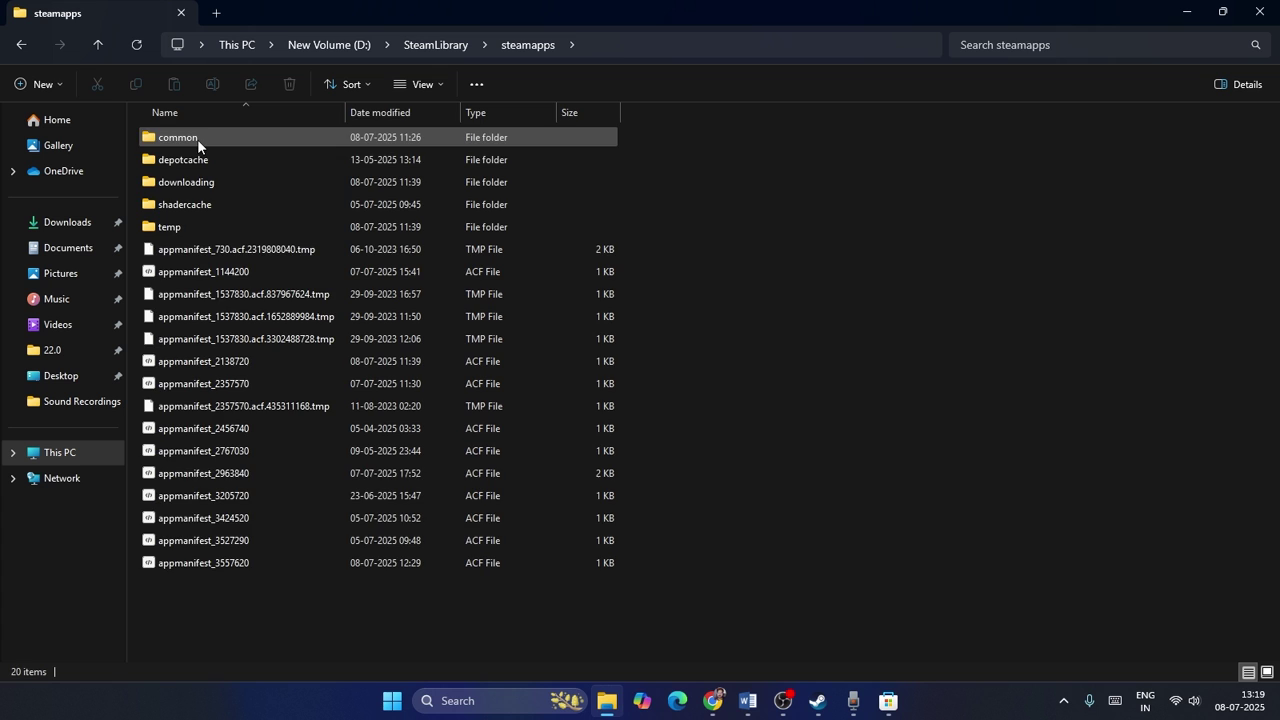
double_click(197, 139)
double_click(190, 294)
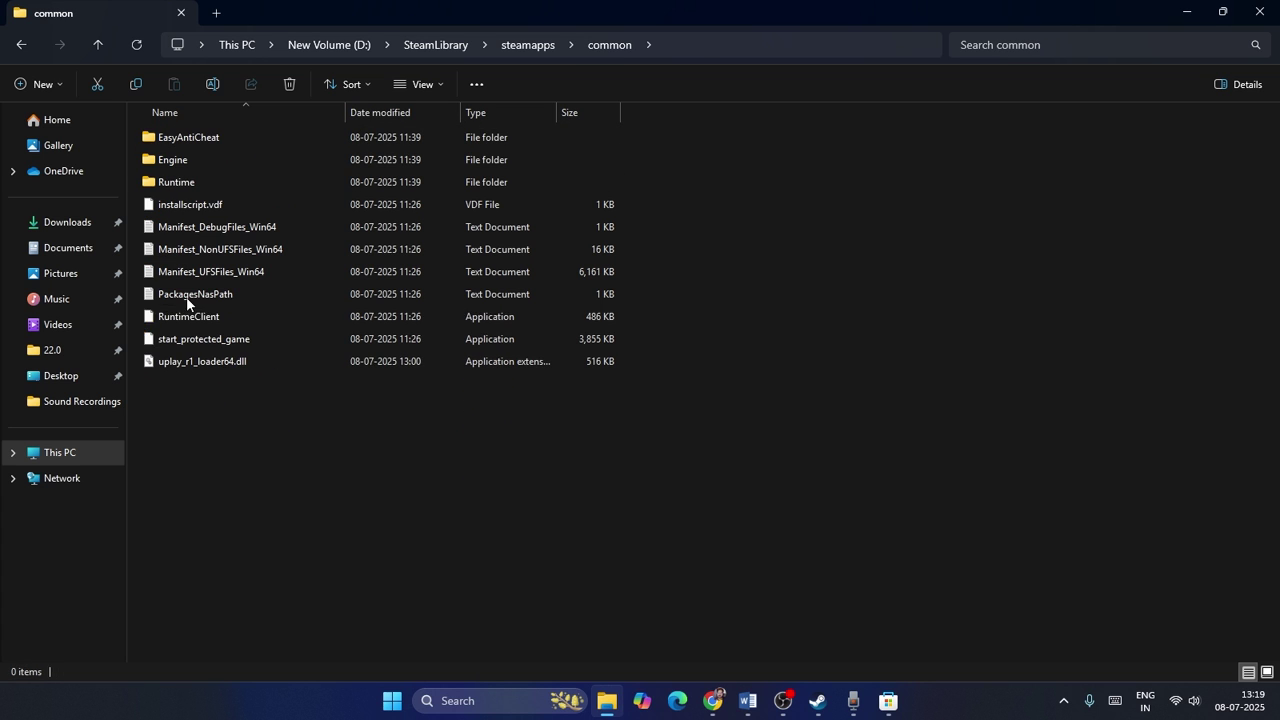
drag(258, 414, 232, 141)
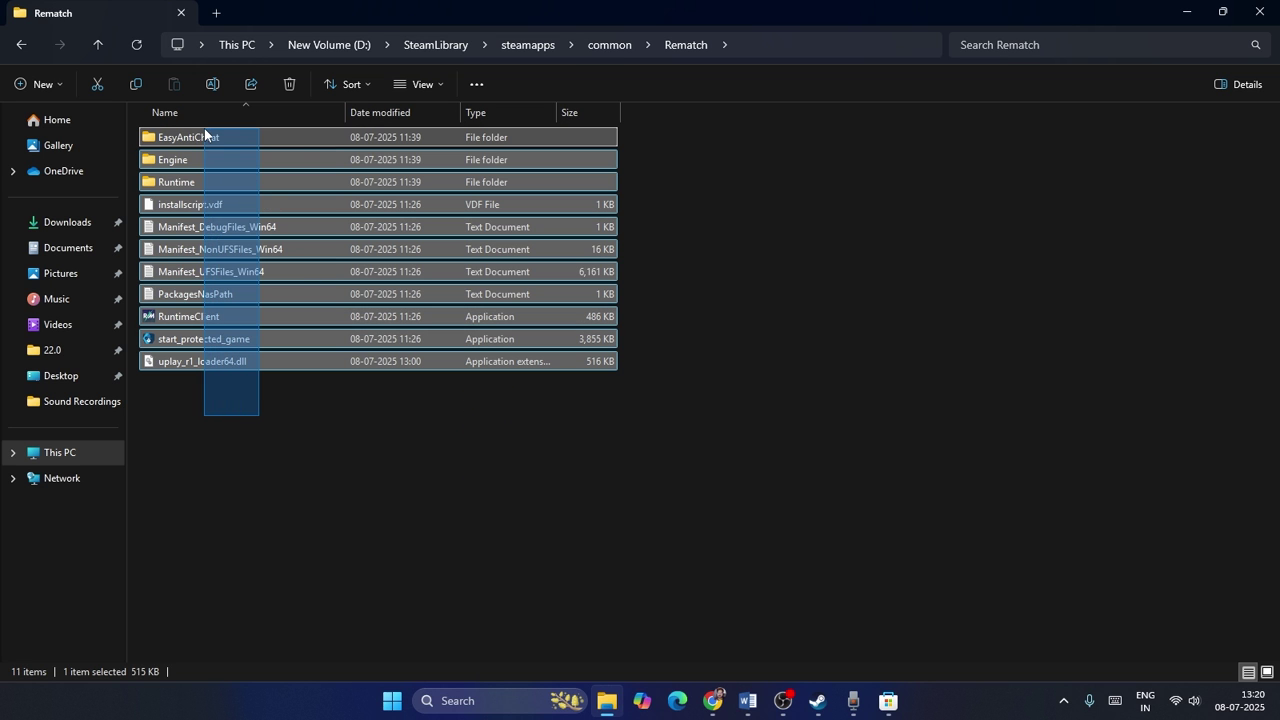
right_click(273, 167)
click(301, 170)
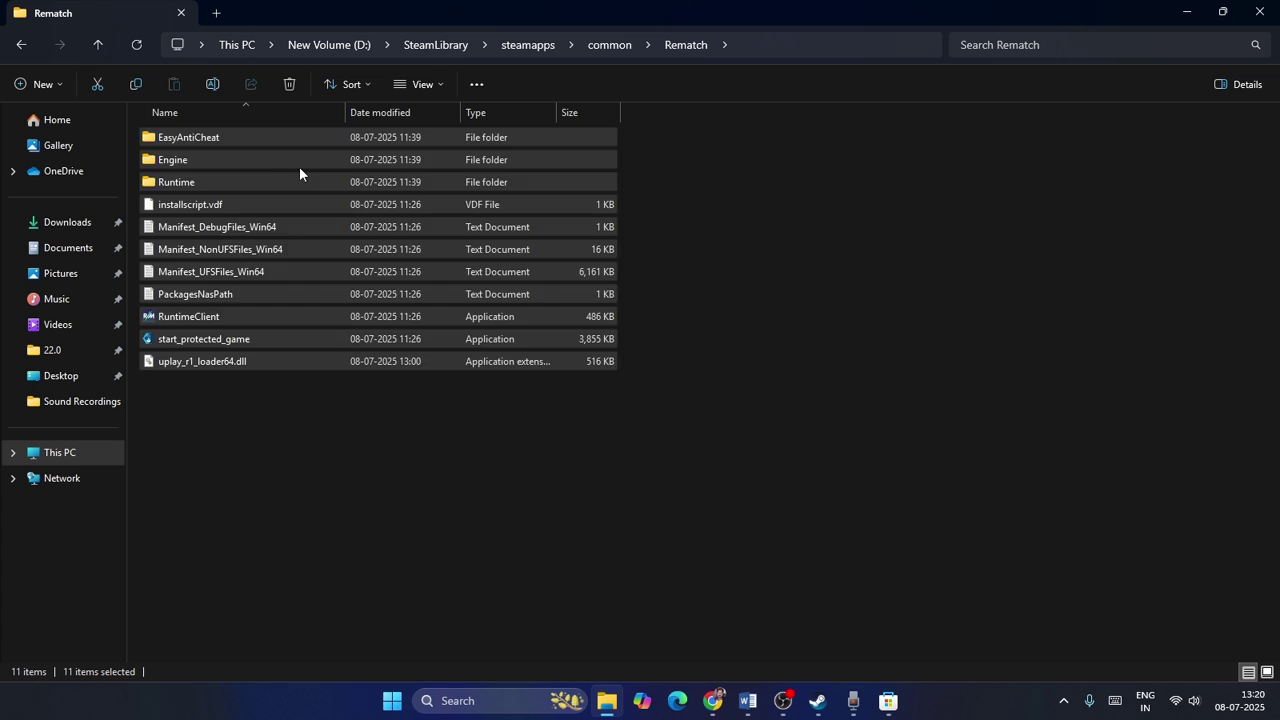
click(329, 538)
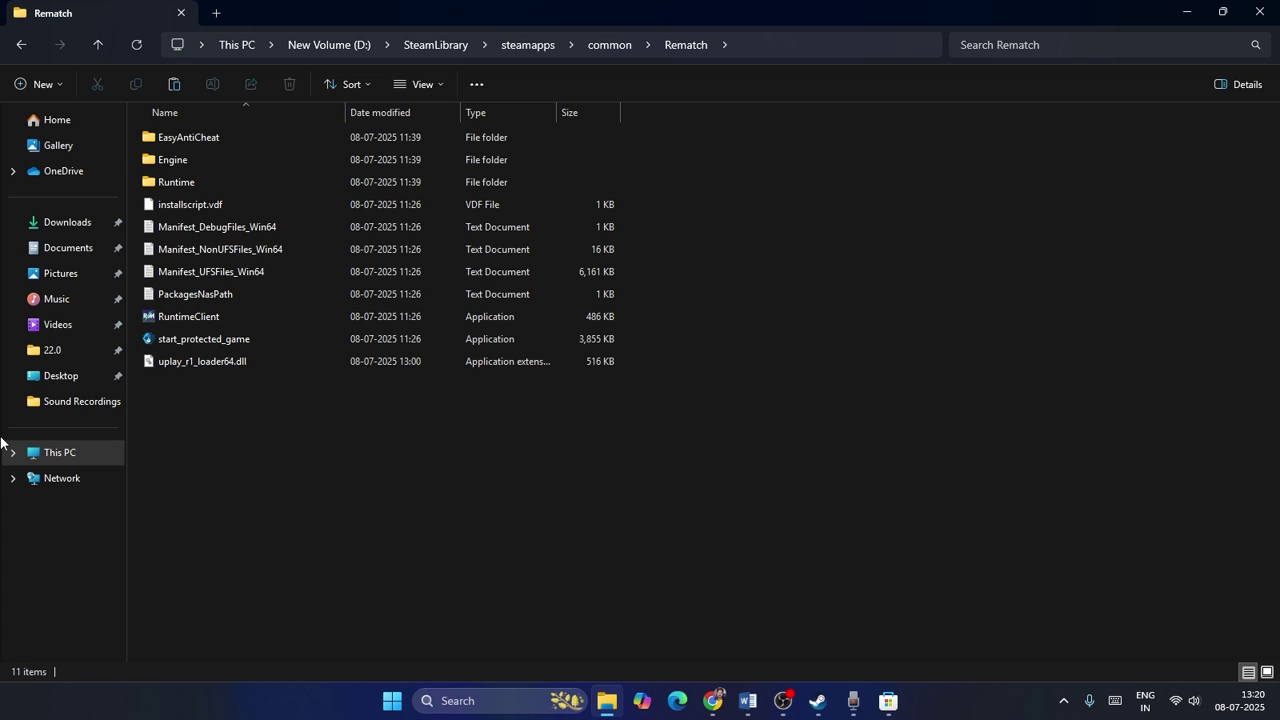
Paste copies of EasyAntiCheat and Engine into the Rematch folder, then close File Explorer.
click(57, 455)
double_click(426, 152)
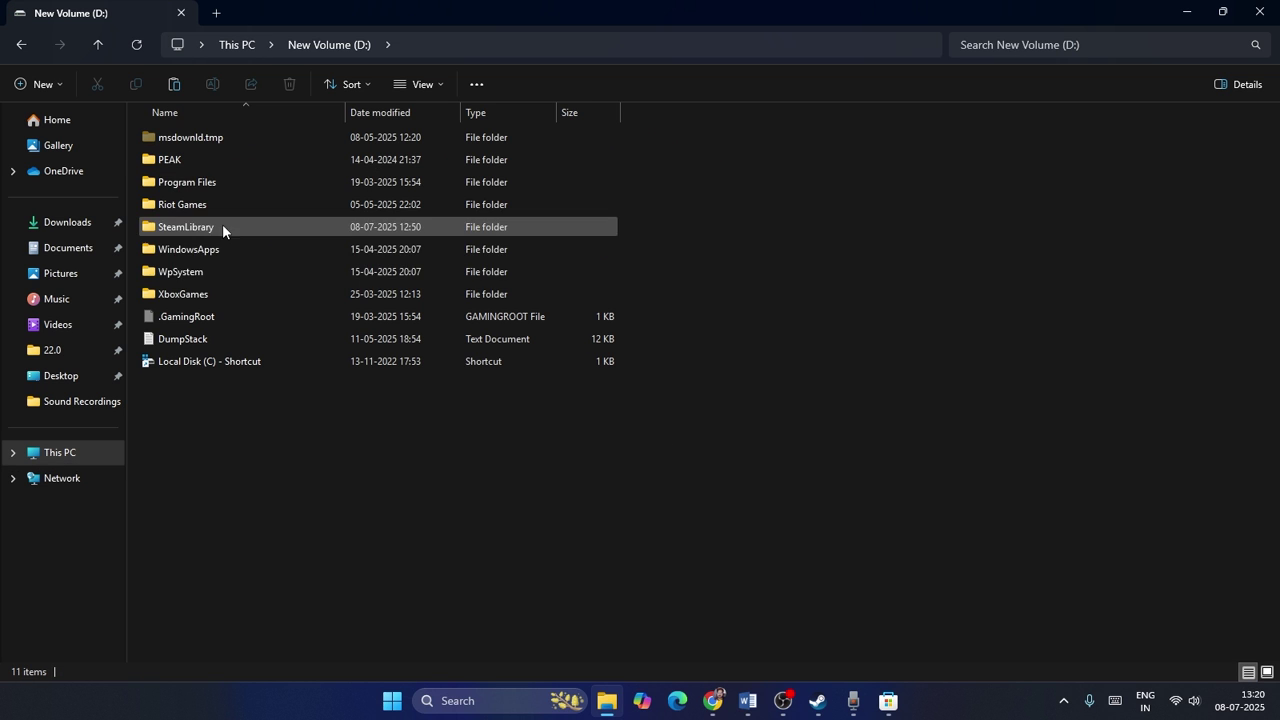
double_click(201, 228)
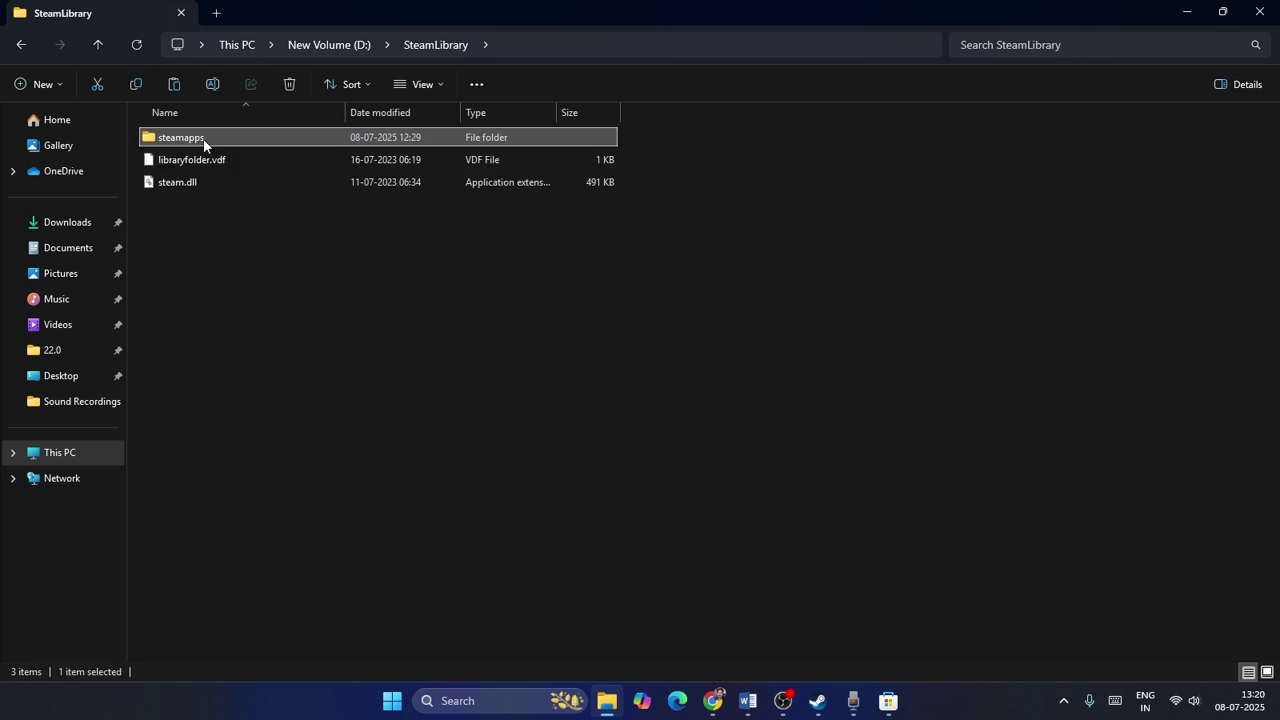
double_click(203, 138)
double_click(200, 139)
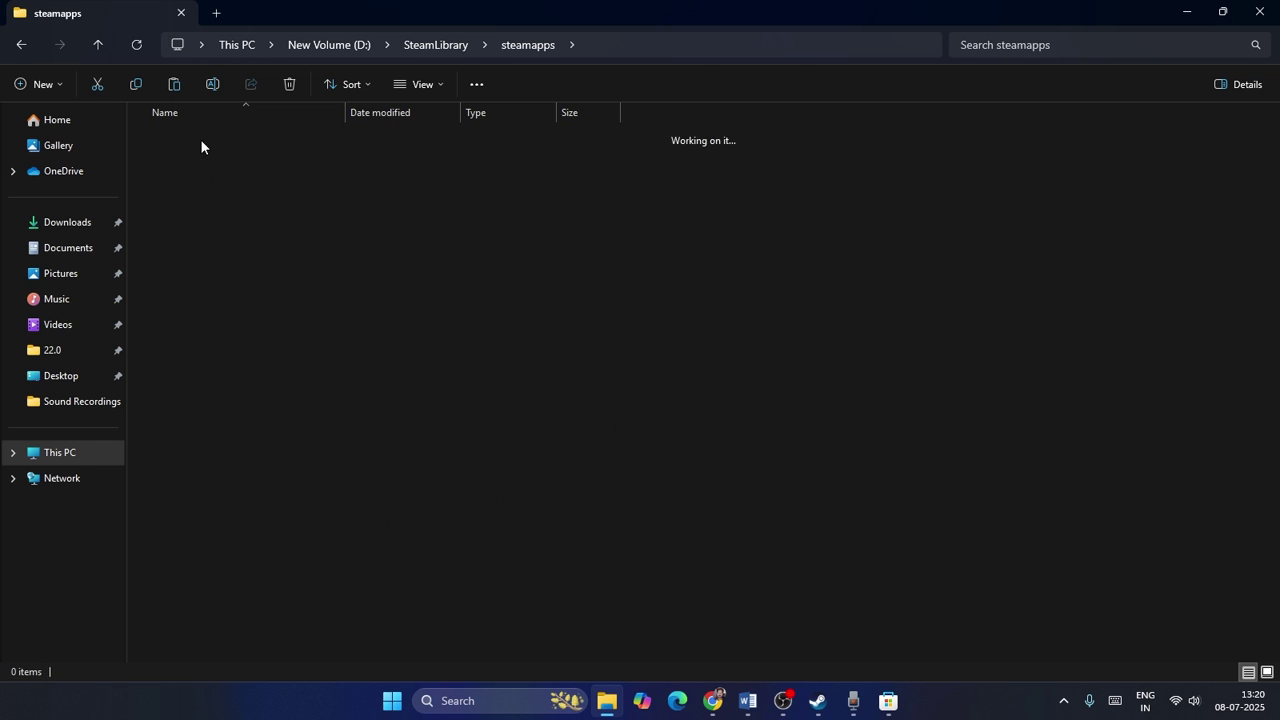
double_click(175, 292)
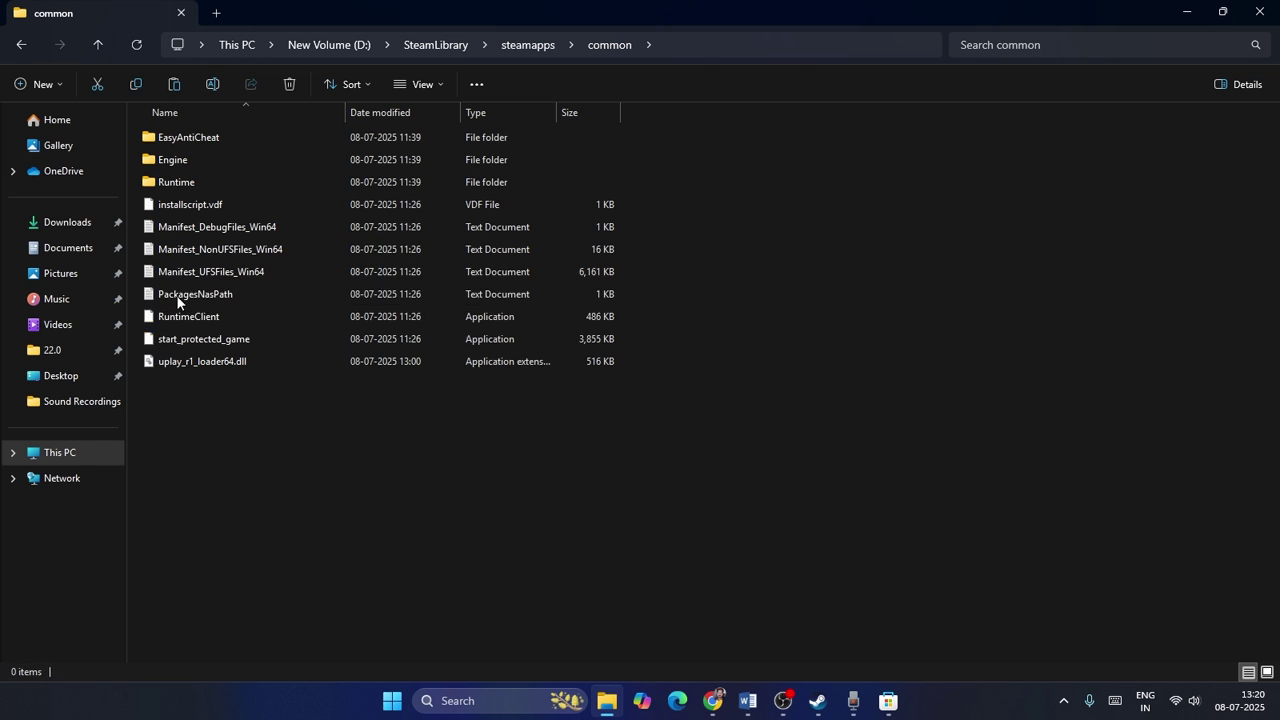
right_click(730, 440)
click(748, 458)
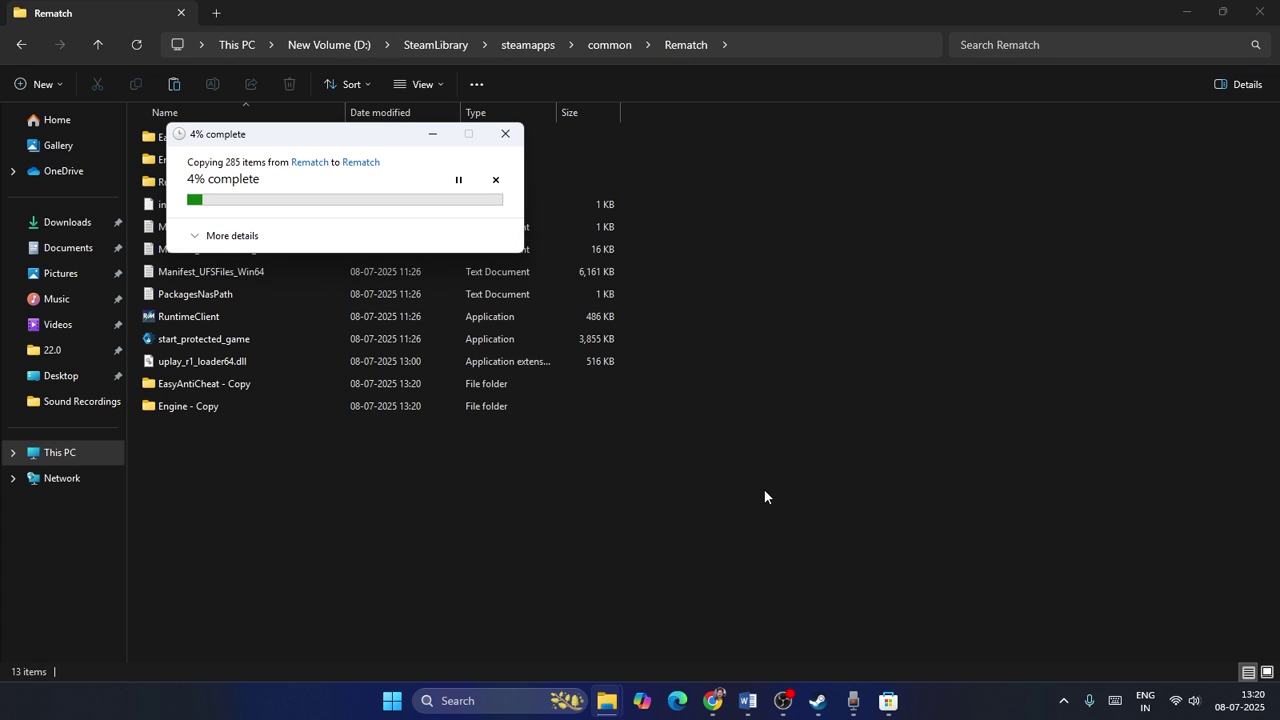
click(433, 133)
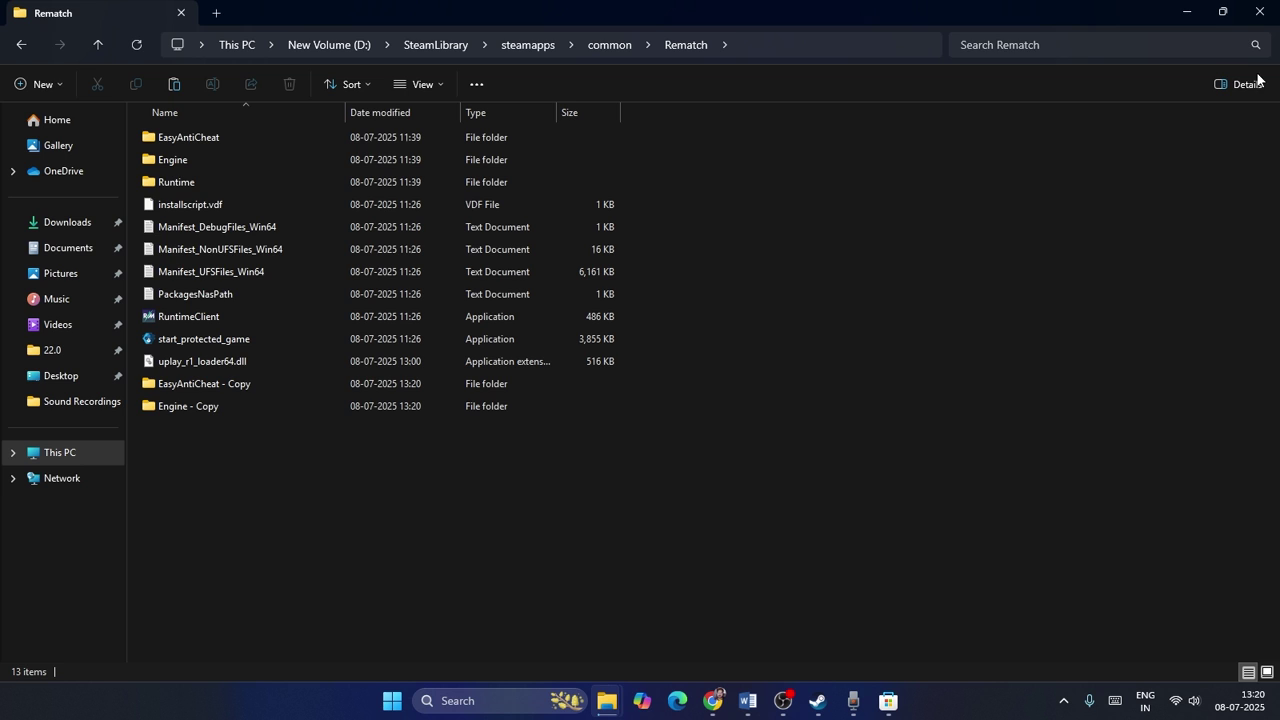
click(1259, 12)
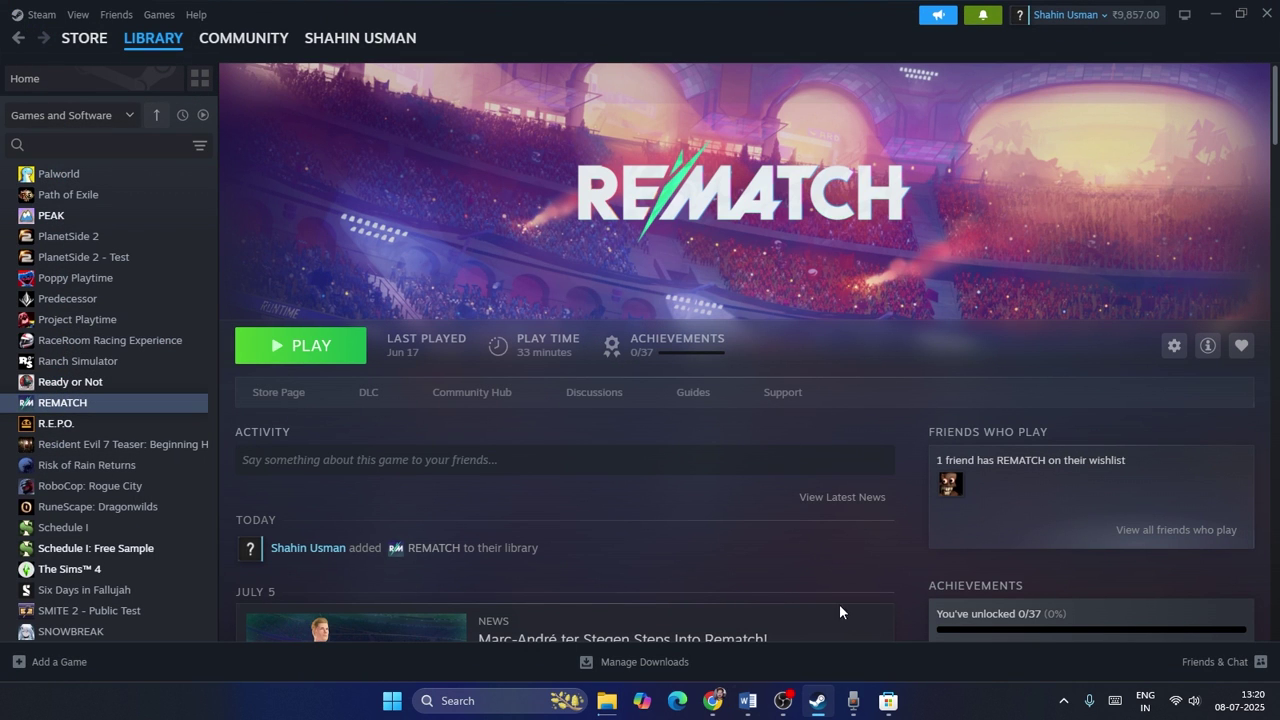
Download GDK_2504.1.4046.zip from the GDK release's Assets and confirm it finished (271 MB).
click(713, 703)
scroll(963, 251, down, 2)
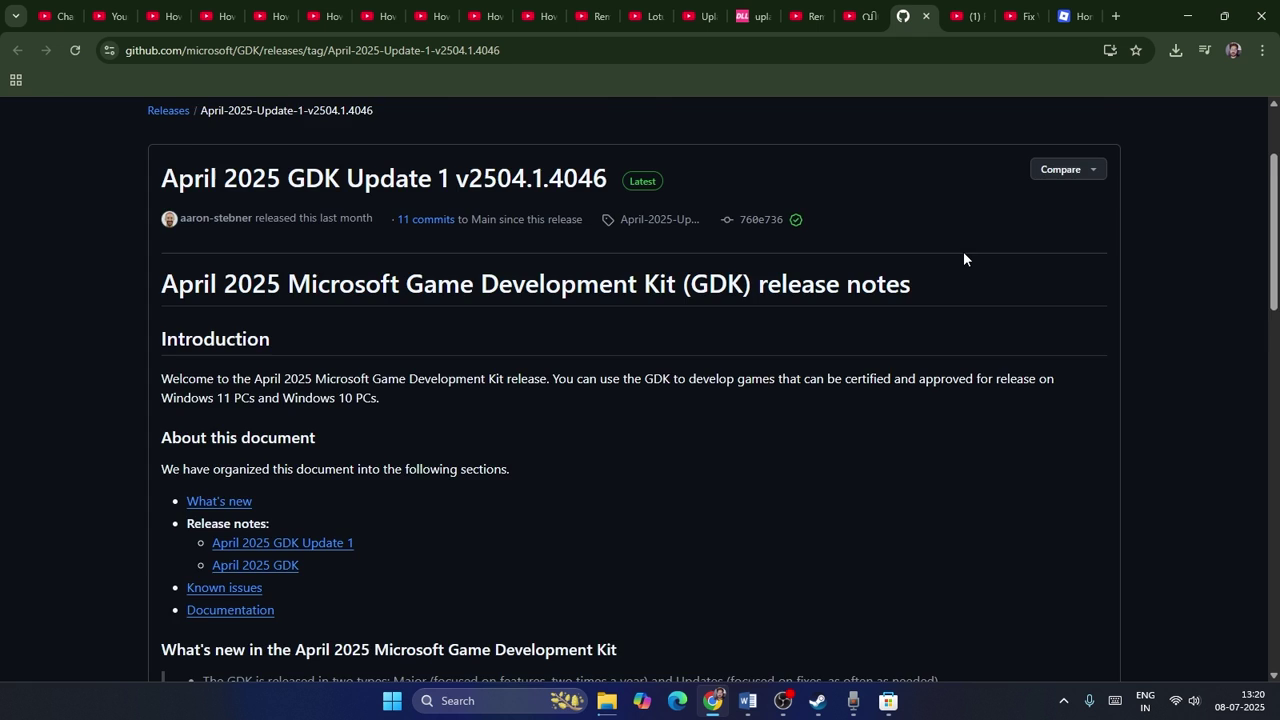
scroll(963, 255, down, 2)
scroll(963, 251, down, 3)
scroll(962, 250, down, 5)
scroll(962, 250, down, 3)
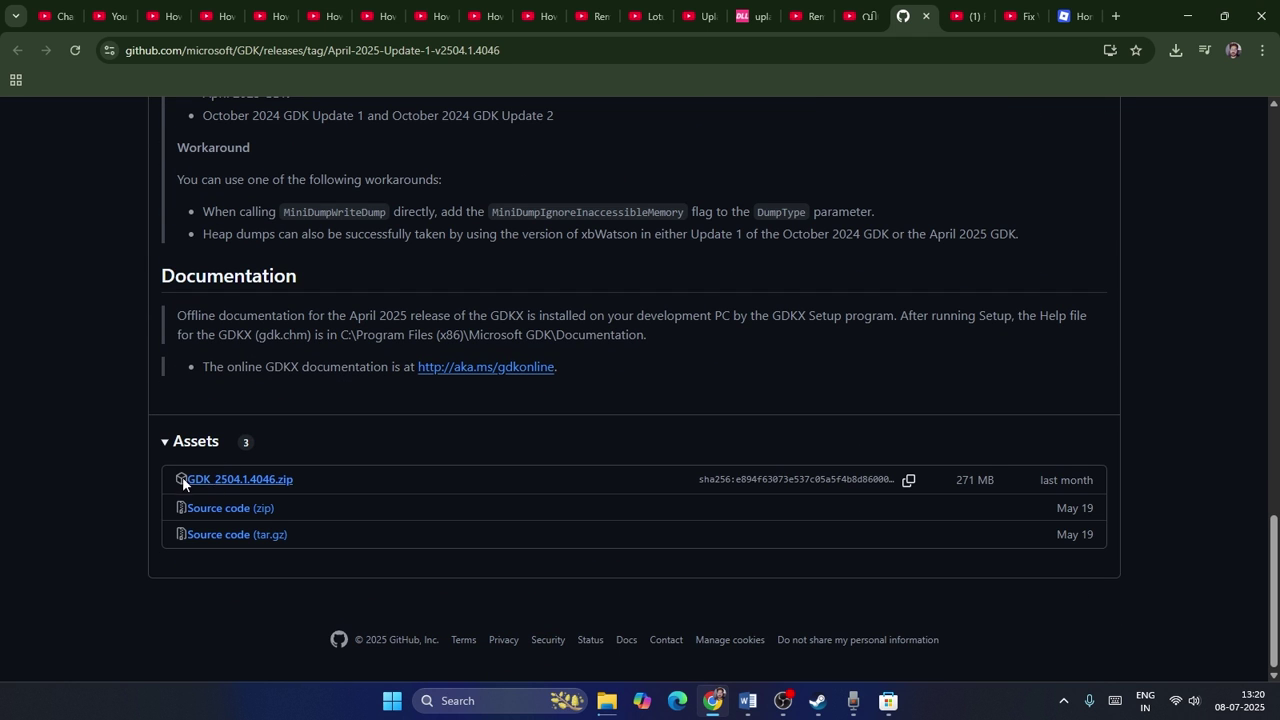
click(266, 484)
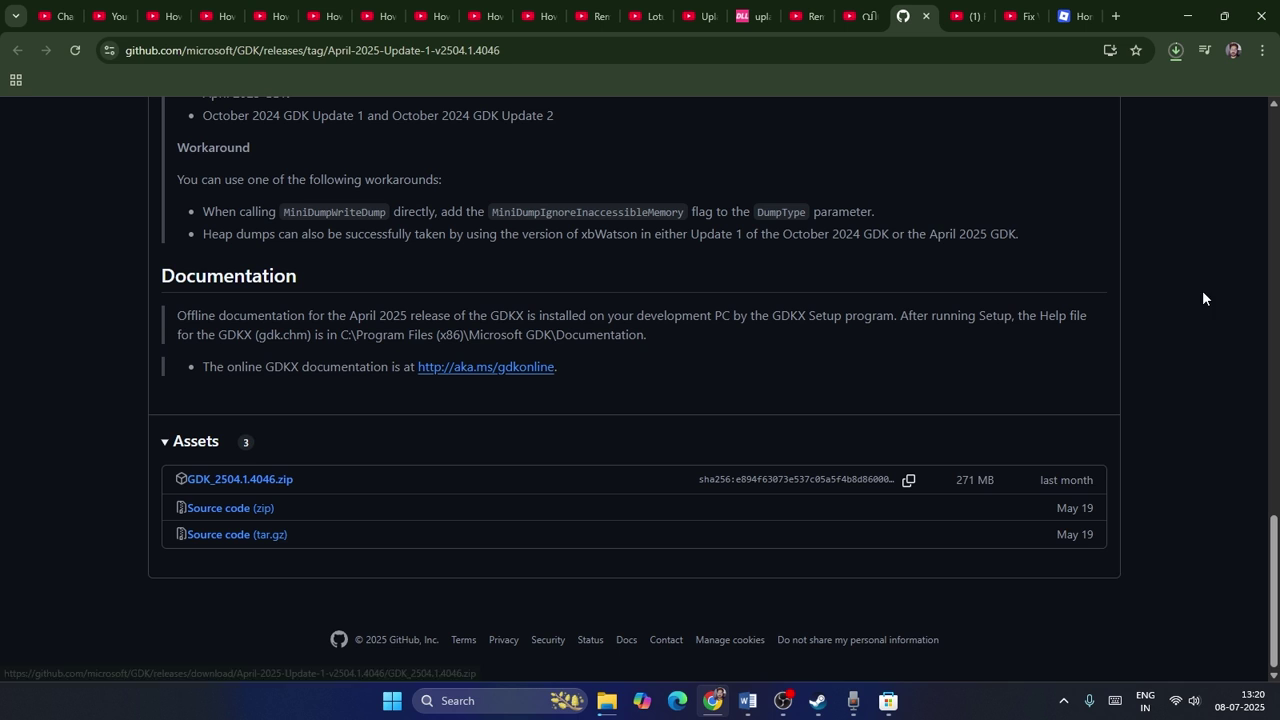
click(1176, 50)
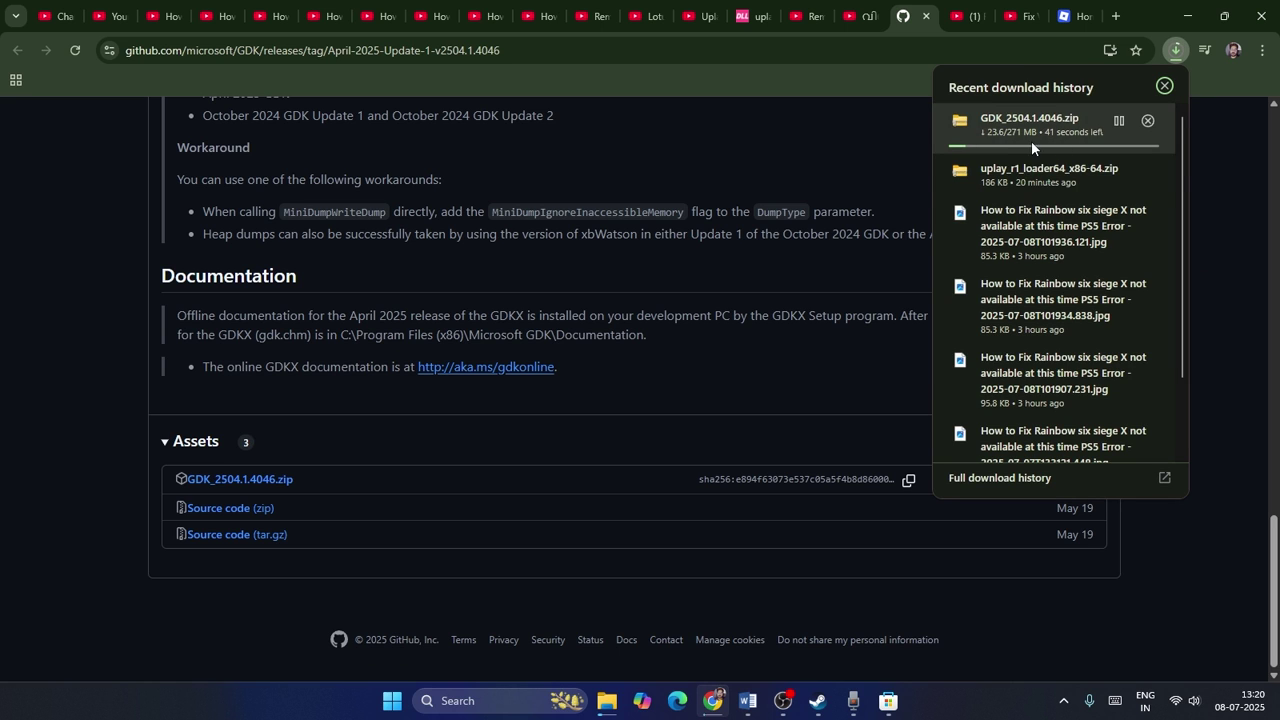
click(1227, 188)
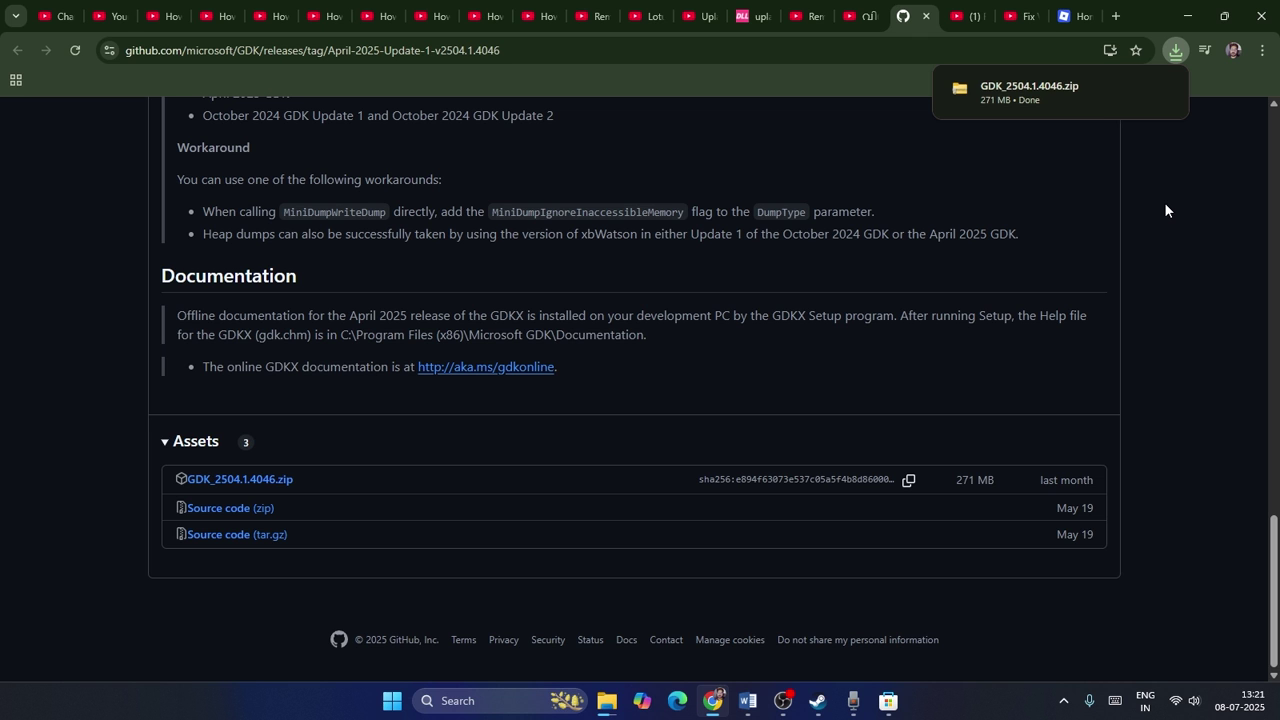
Extract GDK_2504.1.4046.zip in Downloads into a GDK_2504.1.4046 folder.
click(1131, 90)
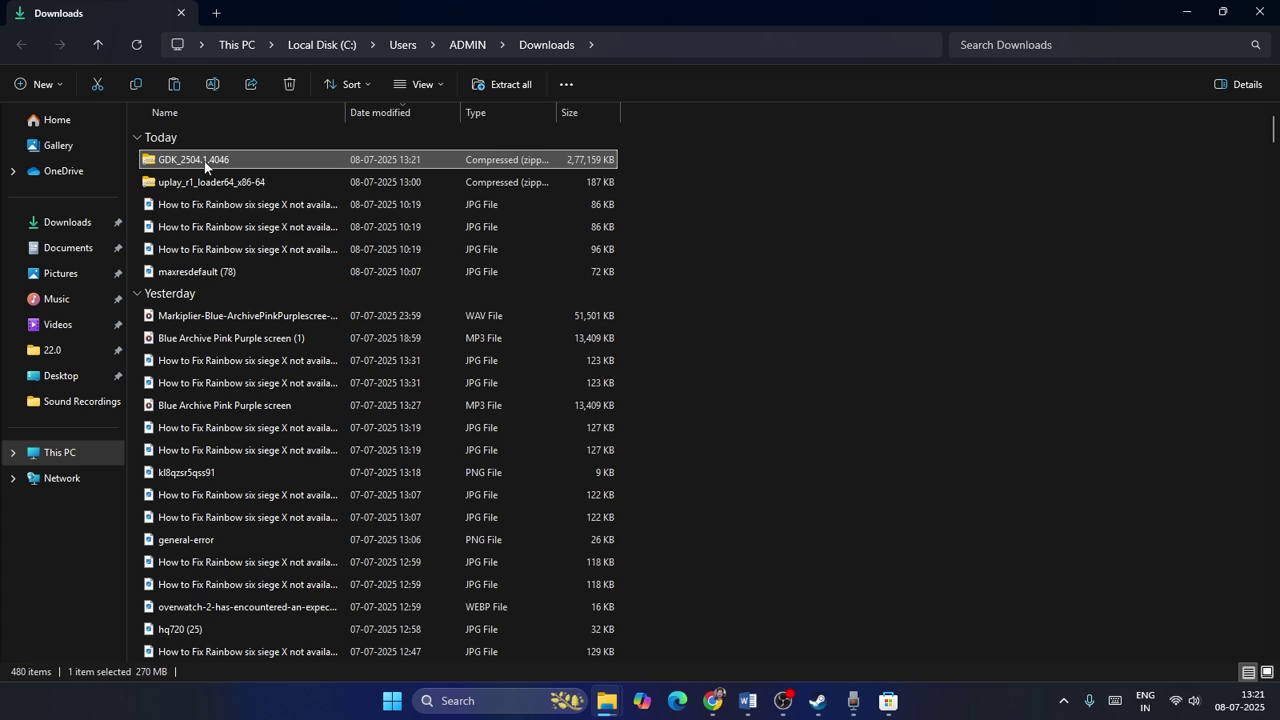
double_click(200, 163)
click(97, 44)
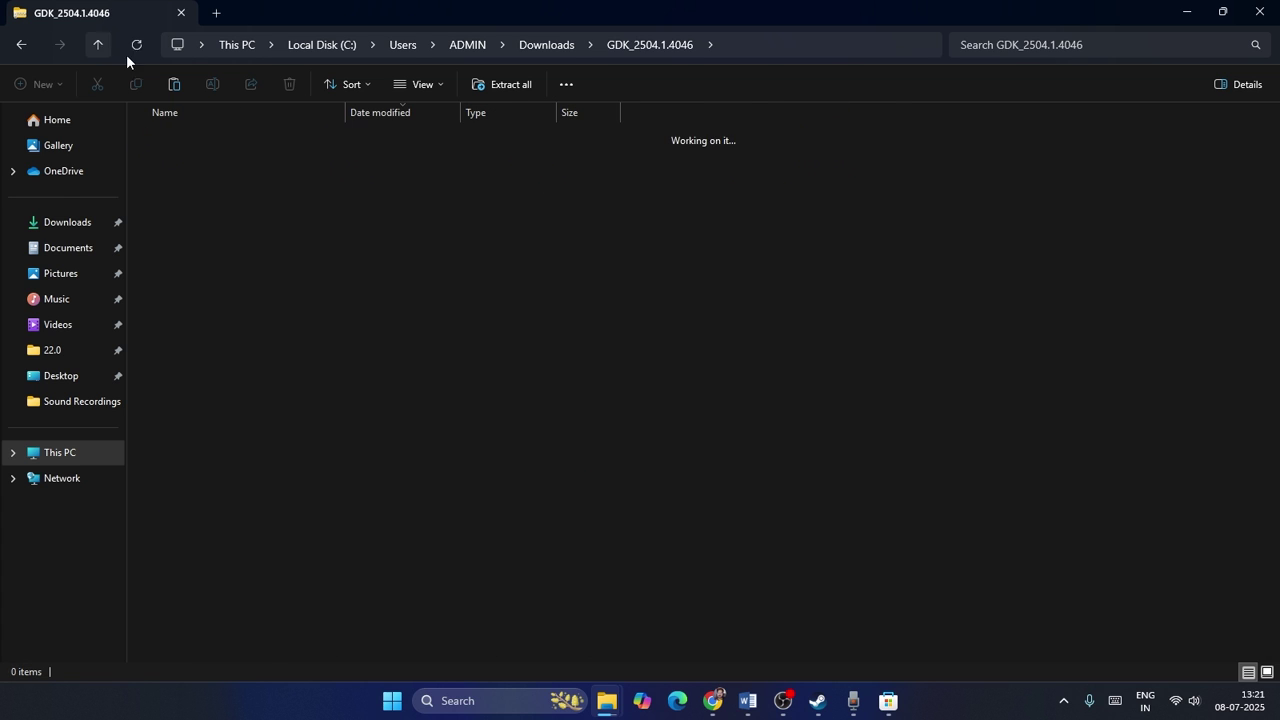
right_click(193, 162)
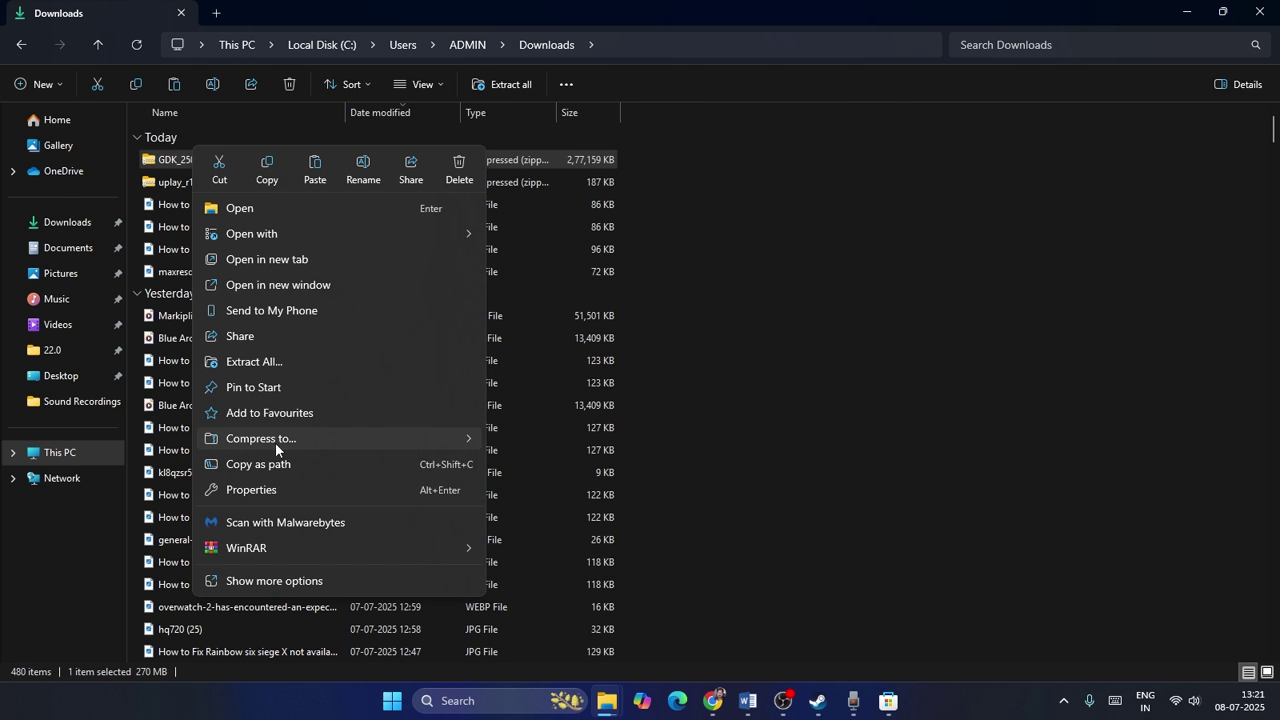
click(238, 583)
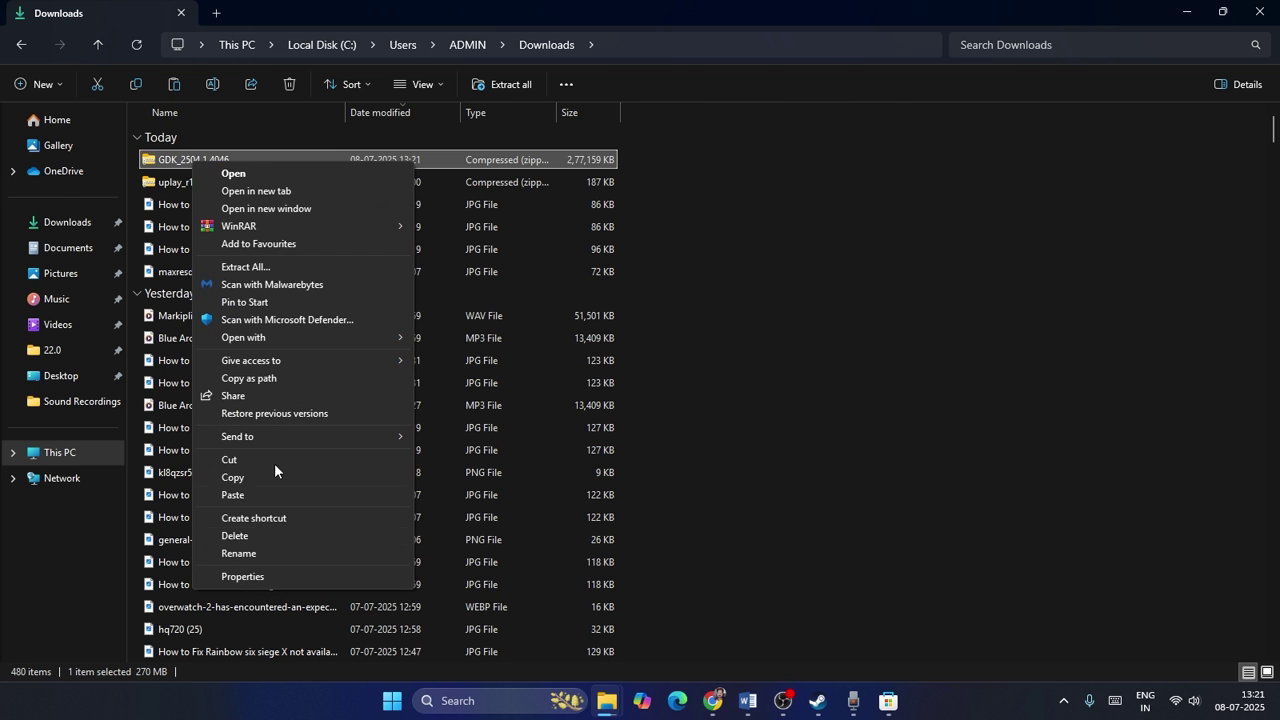
click(246, 265)
click(770, 504)
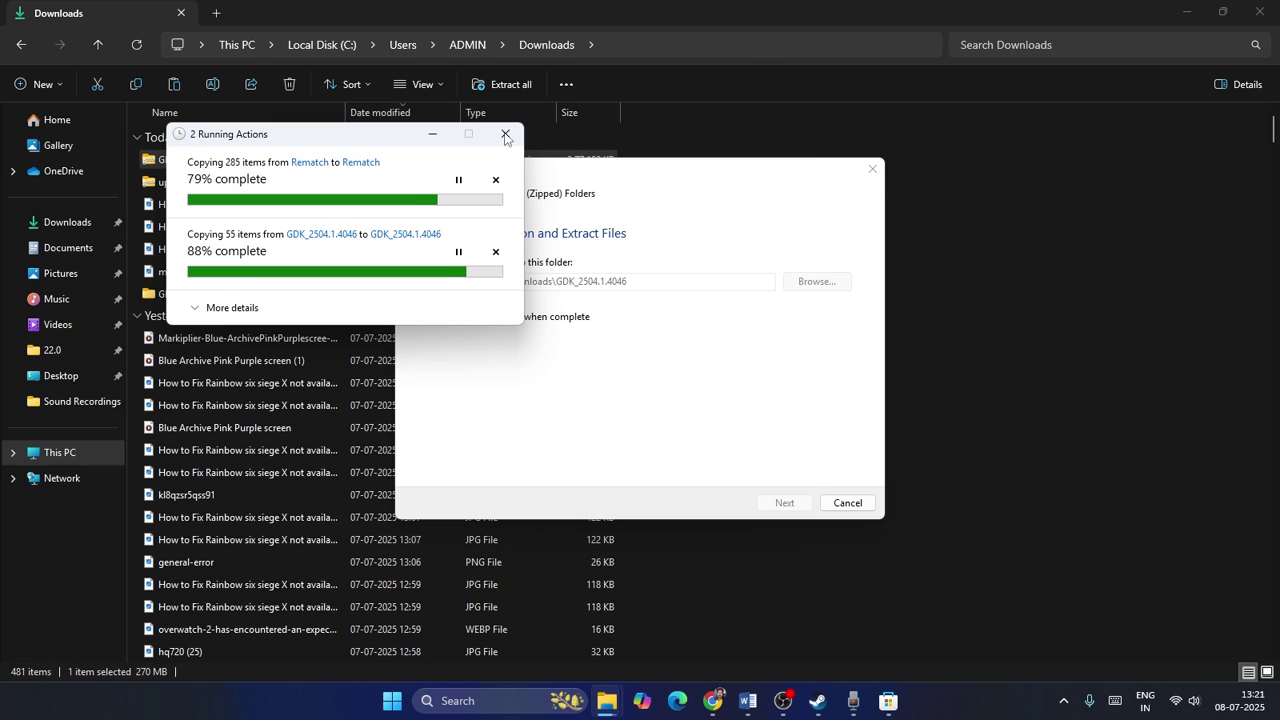
click(434, 136)
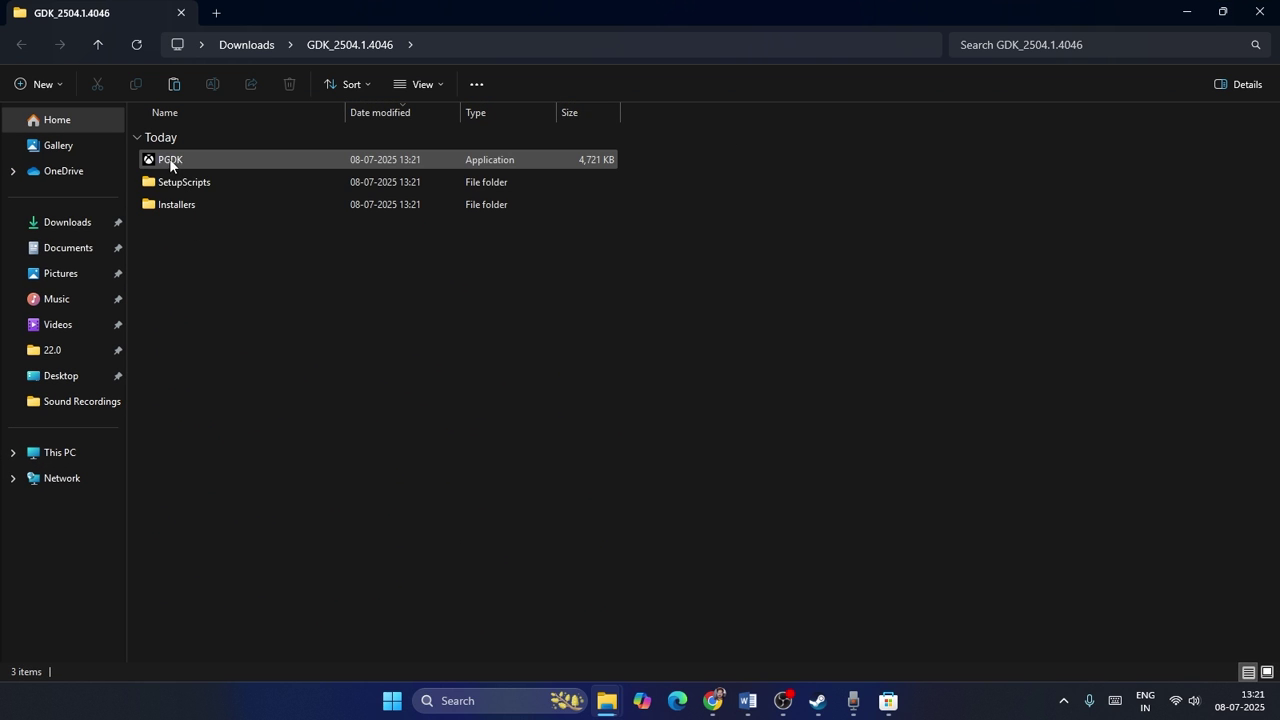
Run PGDK to install the kit on this computer, accepting the license, then return to Steam.
double_click(168, 161)
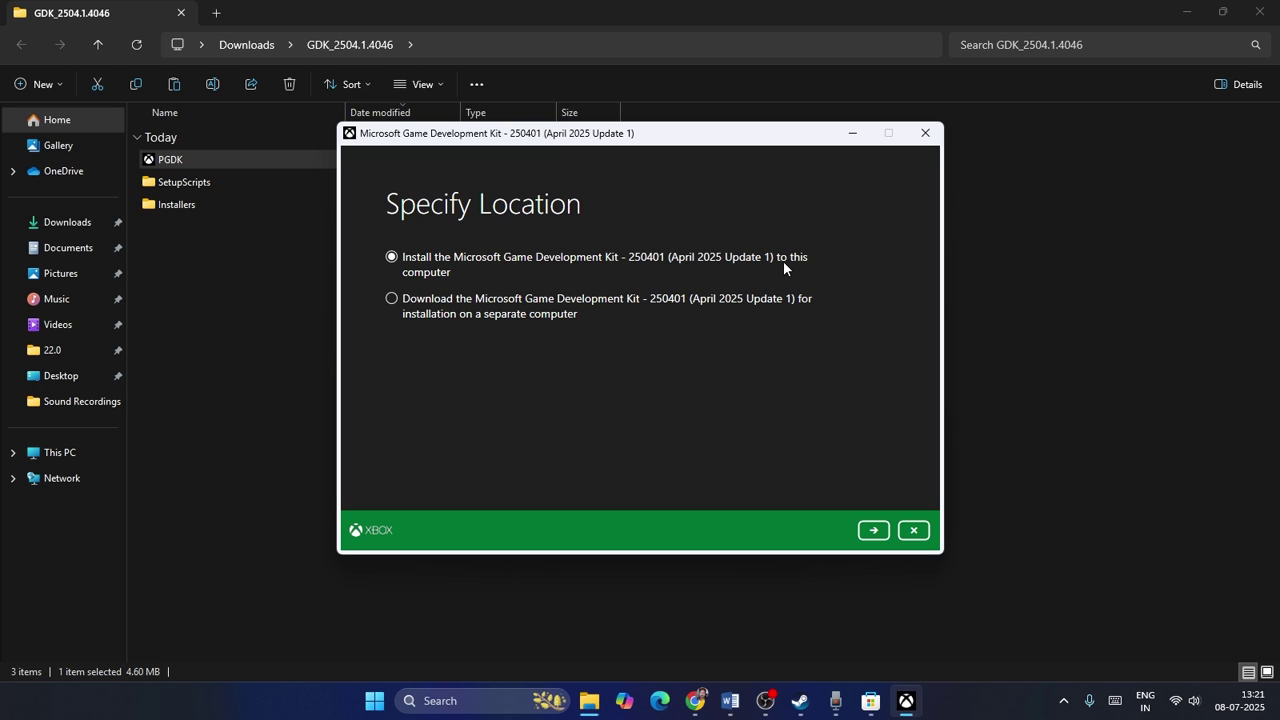
click(872, 531)
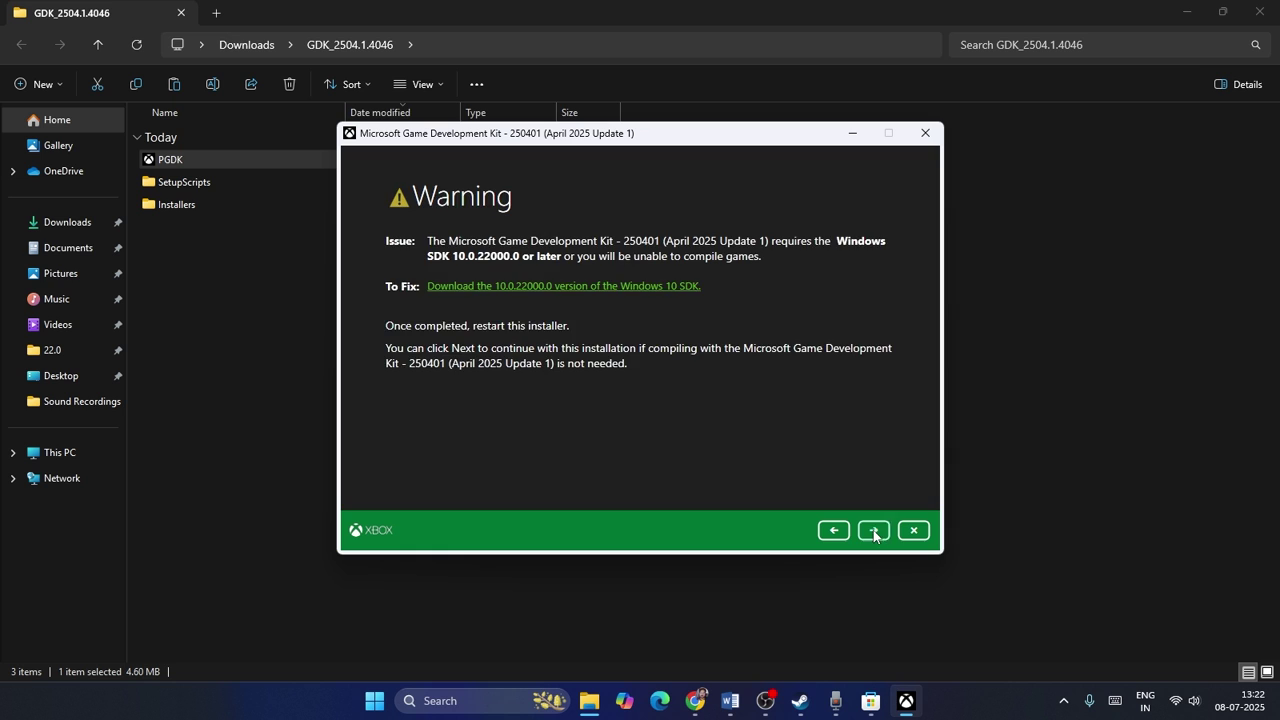
click(871, 531)
click(870, 531)
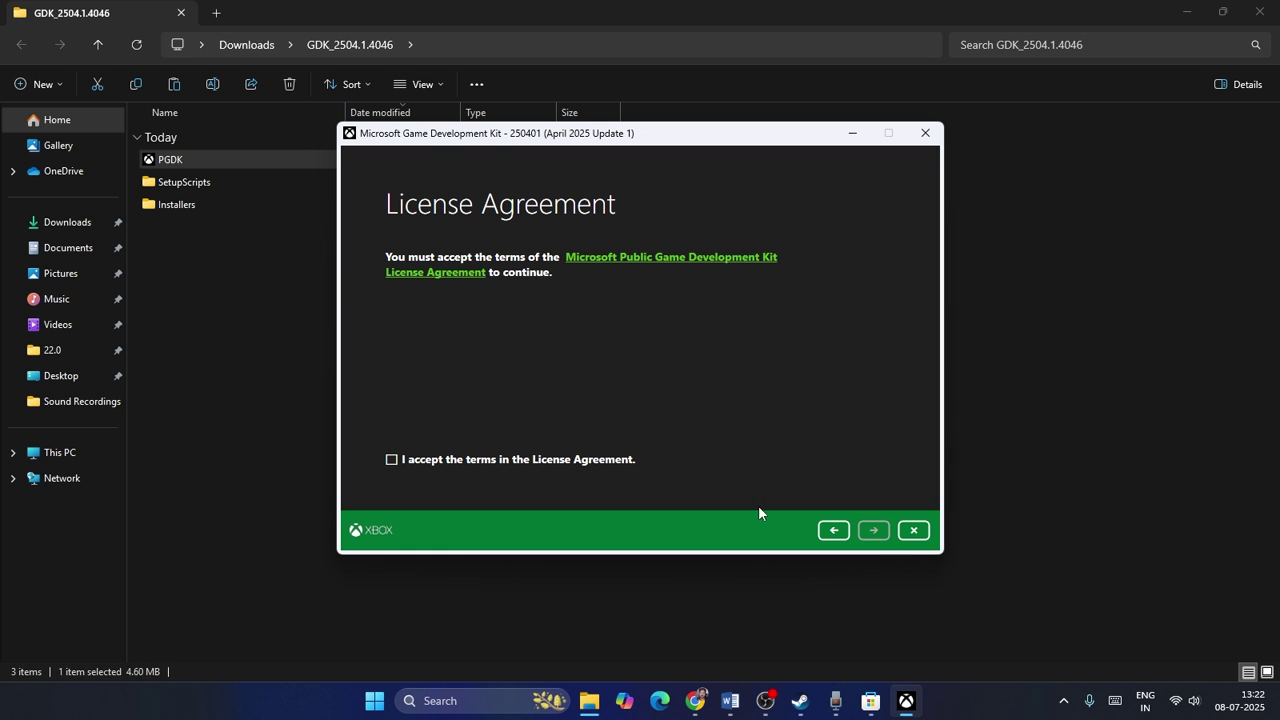
click(392, 460)
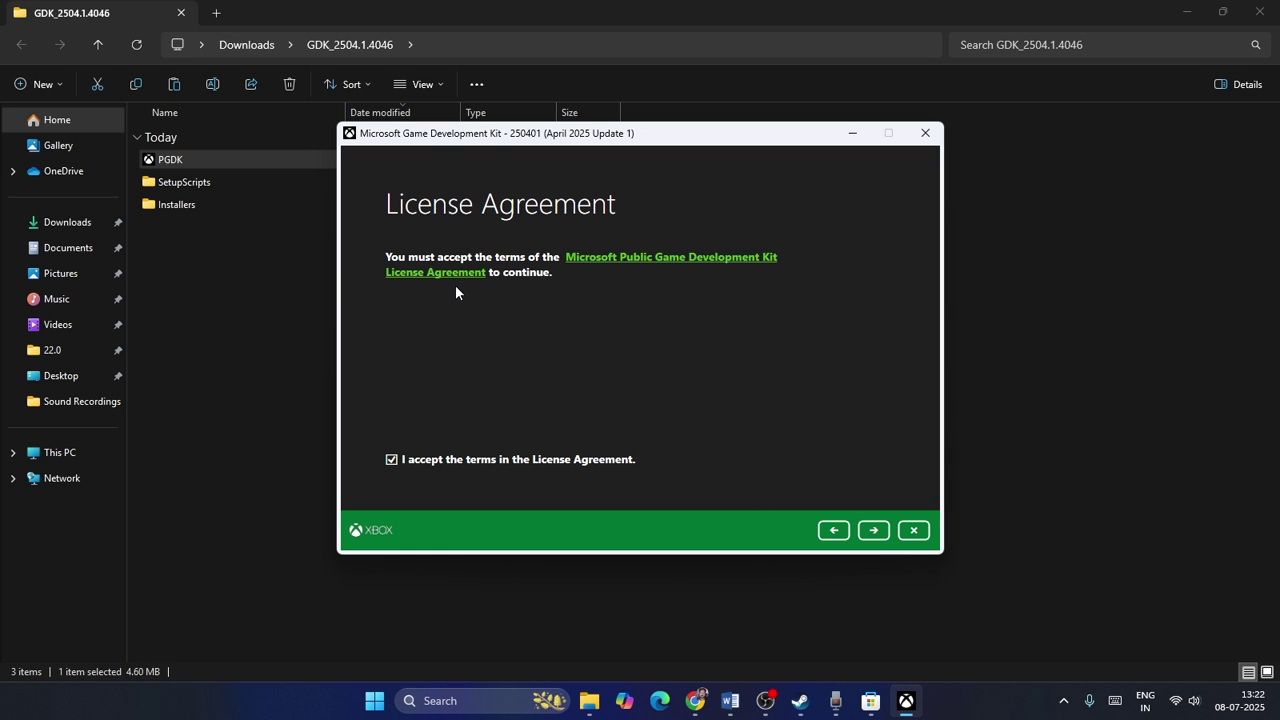
click(872, 531)
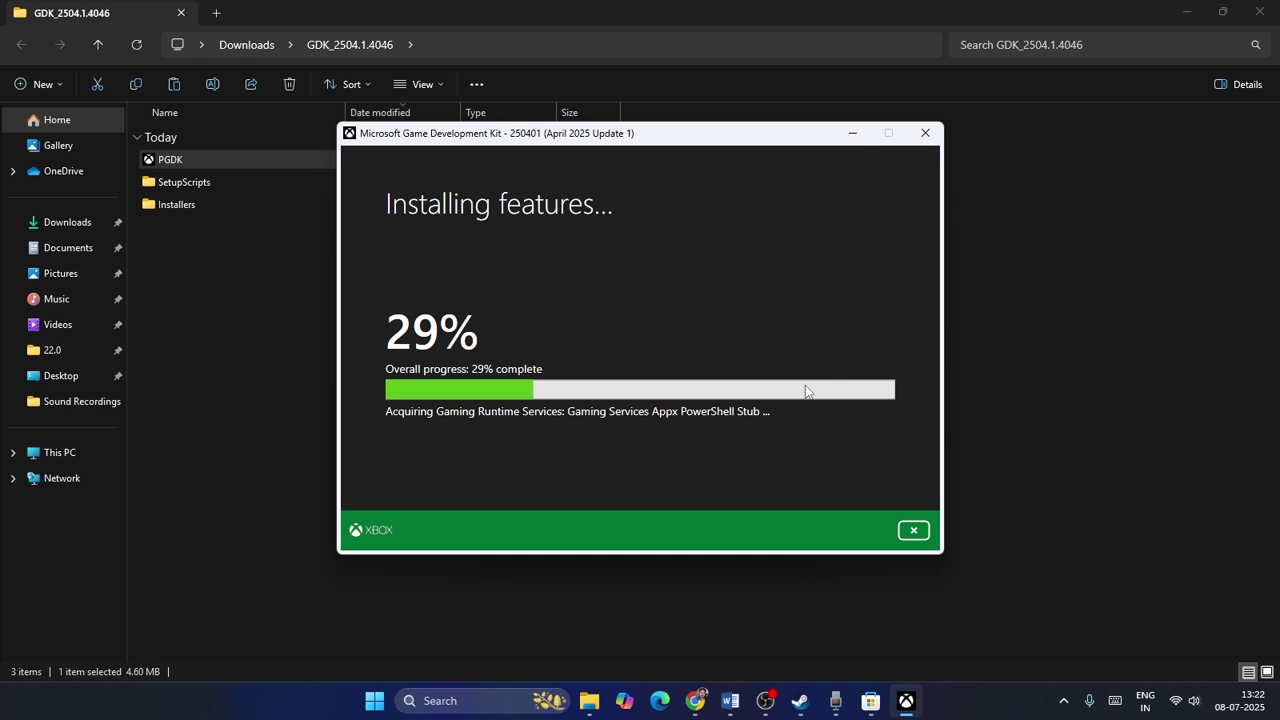
click(800, 700)
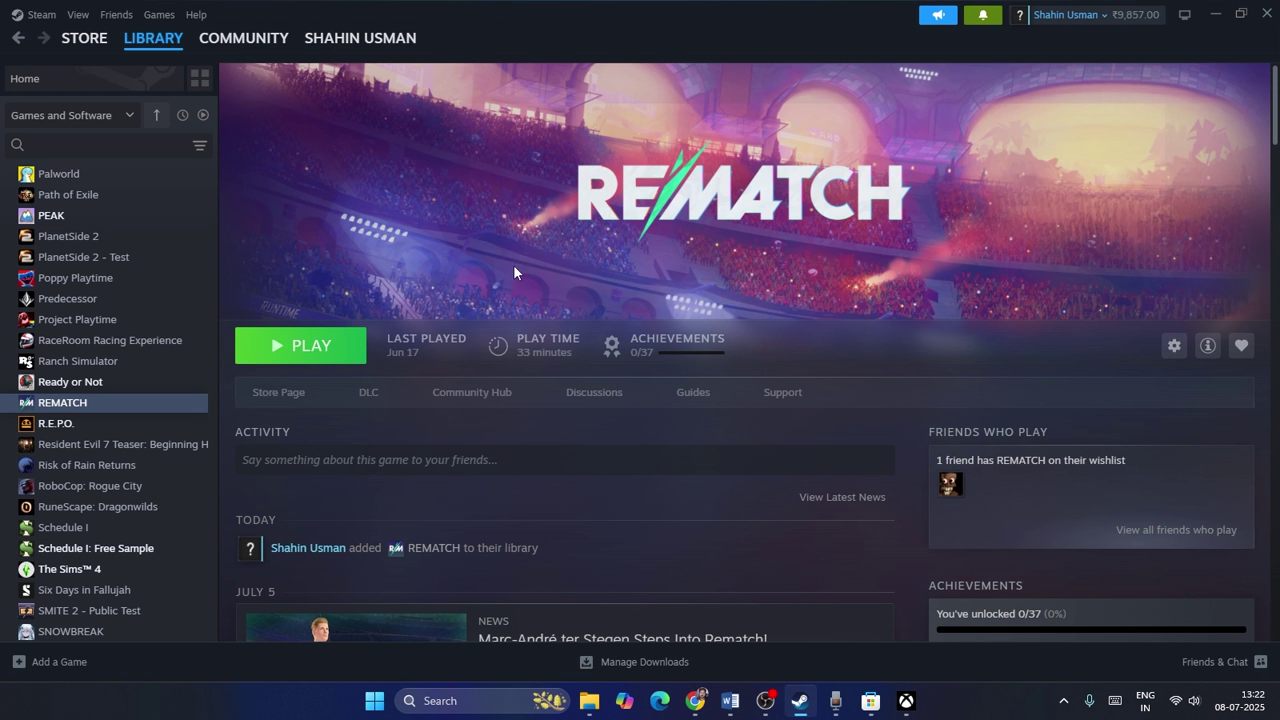